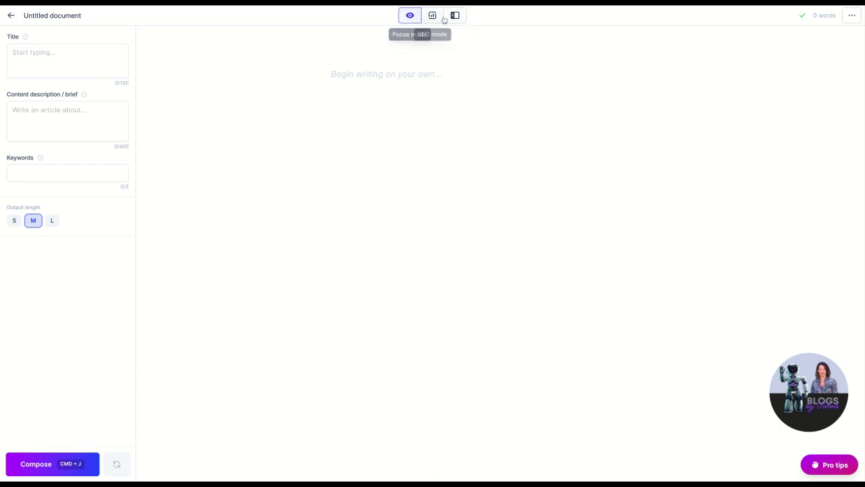
Step: Open the saved 'best subject lines for emails' Surfer content editor beside the blank document
{"action": "left_click", "coordinate": [456, 16]}
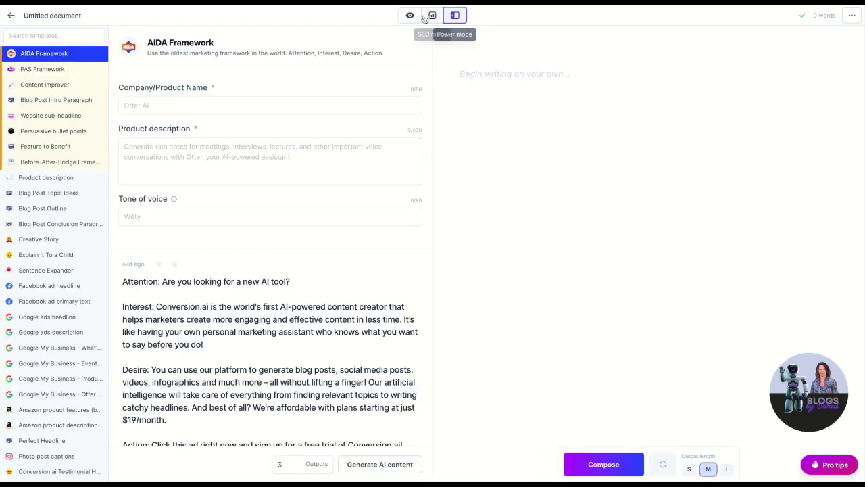
{"action": "left_click", "coordinate": [434, 15]}
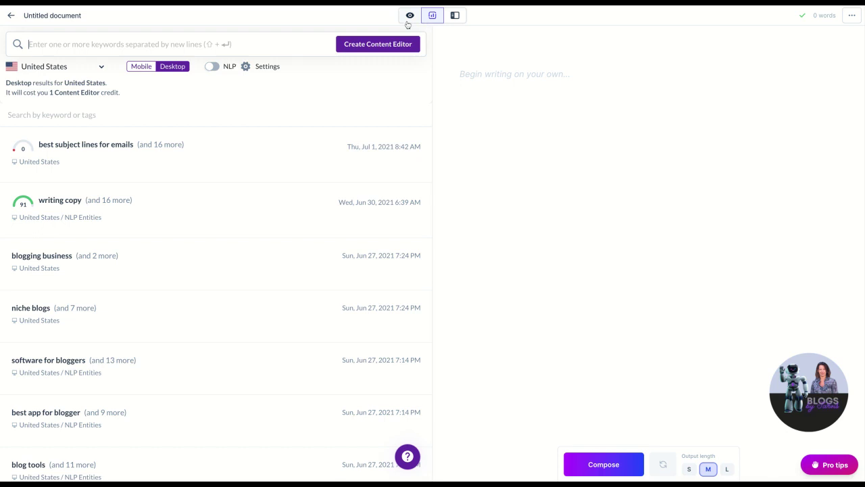
{"action": "left_click", "coordinate": [163, 154]}
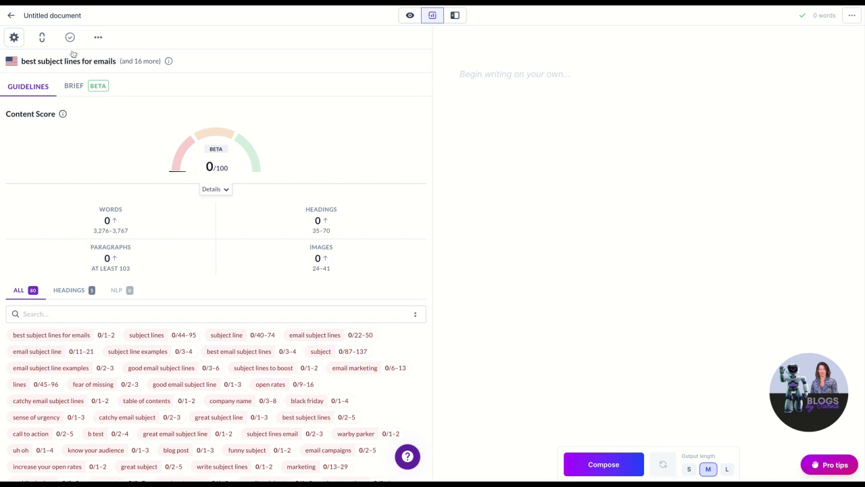
Step: In the Brief's Outline Builder, expand the H1, H2 and H3 rows, leaving H1 open
{"action": "left_click", "coordinate": [74, 87]}
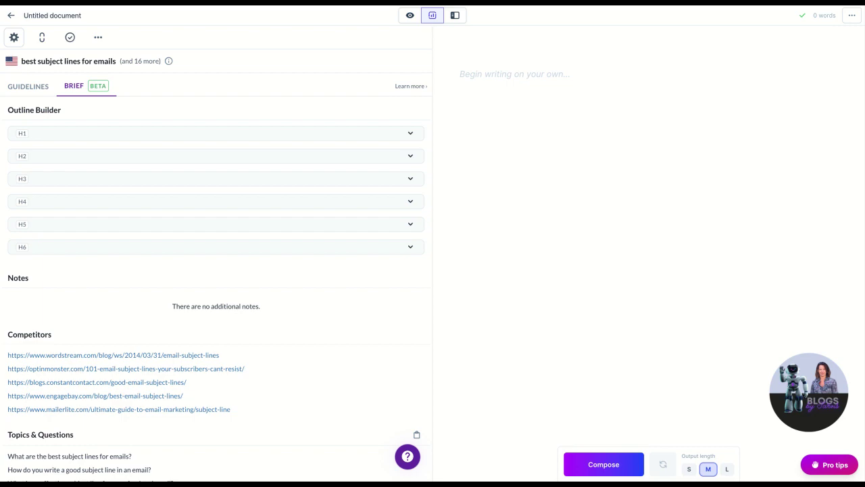
{"action": "left_click", "coordinate": [41, 133]}
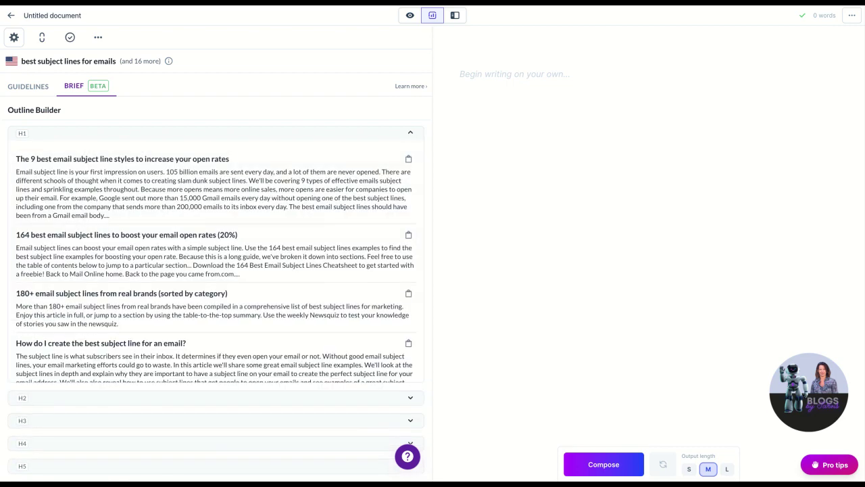
{"action": "scroll", "coordinate": [41, 327], "scroll_direction": "down", "scroll_amount": 5}
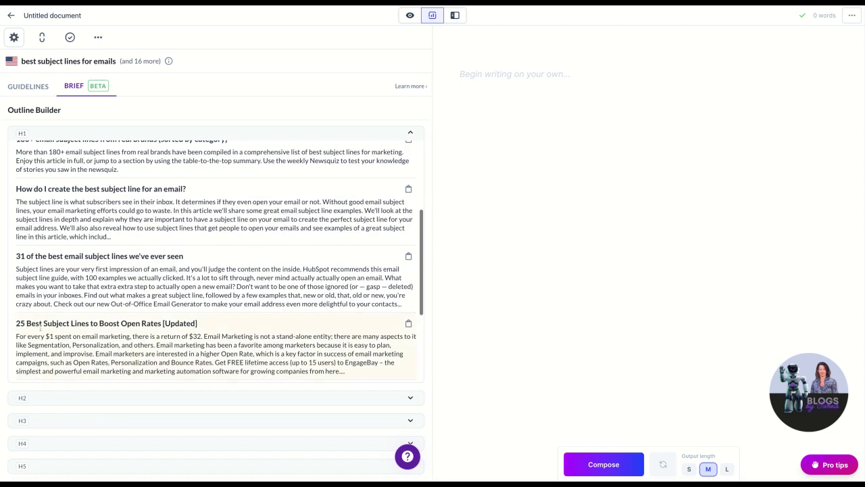
{"action": "left_click", "coordinate": [34, 404]}
{"action": "left_click", "coordinate": [35, 421]}
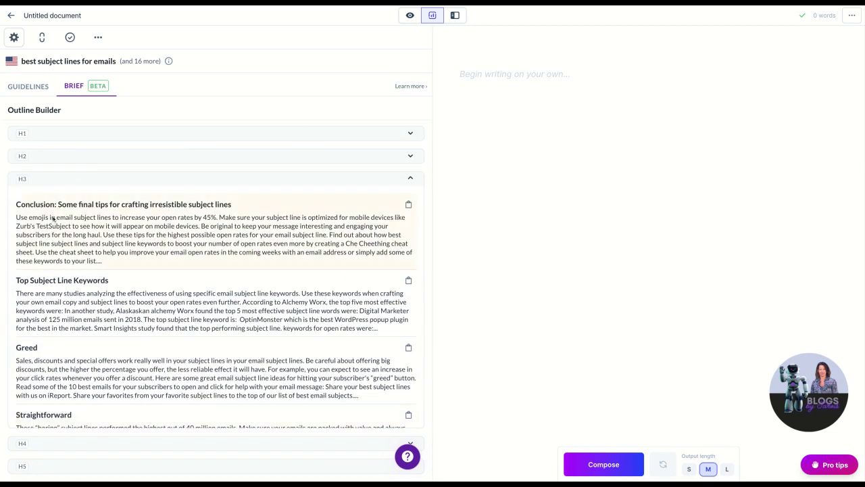
{"action": "left_click", "coordinate": [34, 179]}
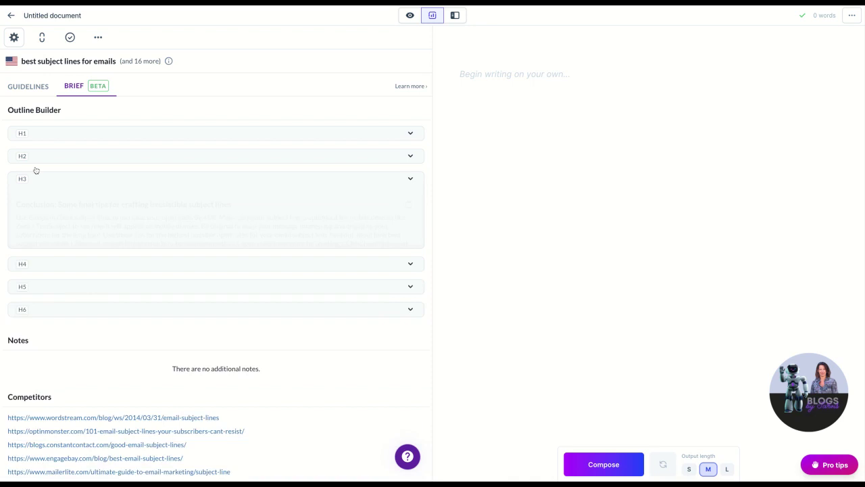
{"action": "left_click", "coordinate": [41, 135]}
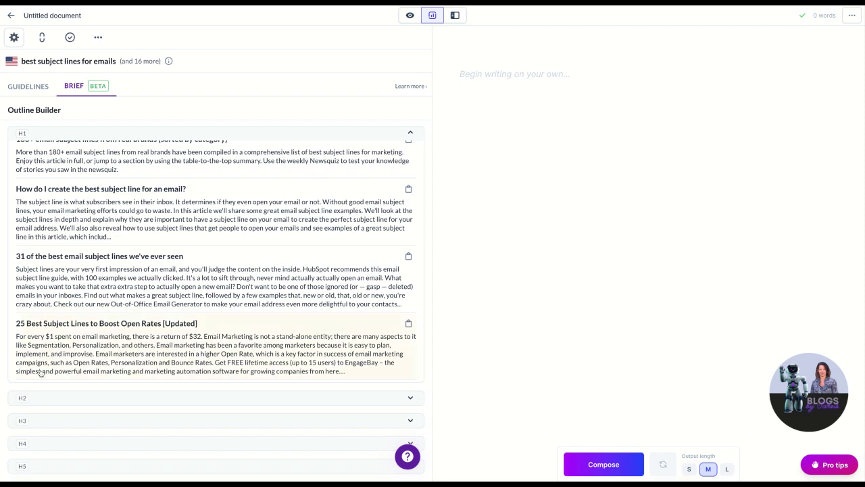
Step: Browse the competitor H1 heading cards and their article summaries
{"action": "scroll", "coordinate": [73, 359], "scroll_direction": "up", "scroll_amount": 3}
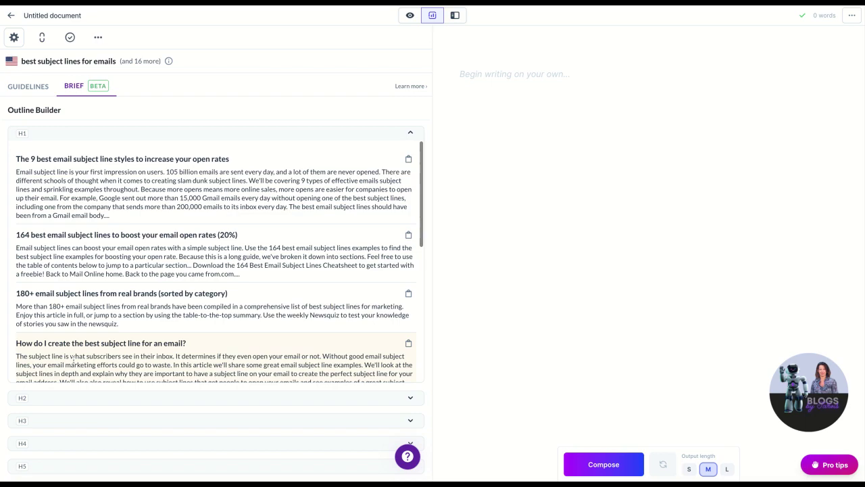
{"action": "scroll", "coordinate": [73, 325], "scroll_direction": "down", "scroll_amount": 2}
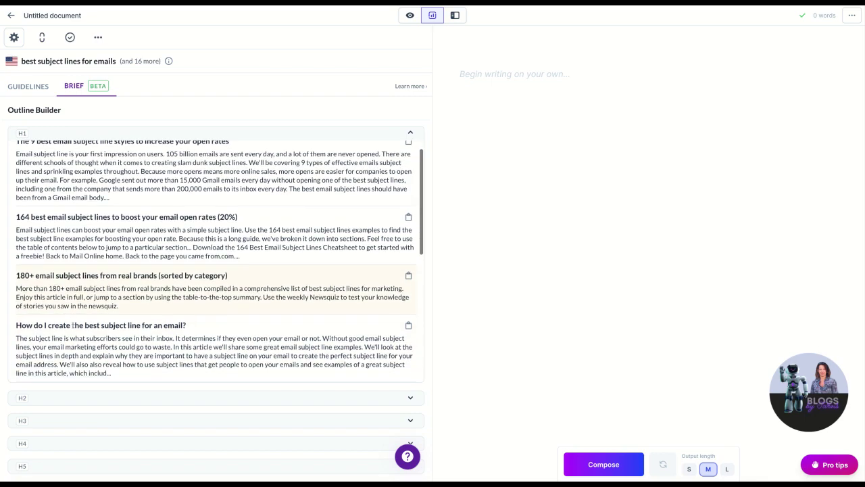
{"action": "scroll", "coordinate": [215, 265], "scroll_direction": "down", "scroll_amount": 3}
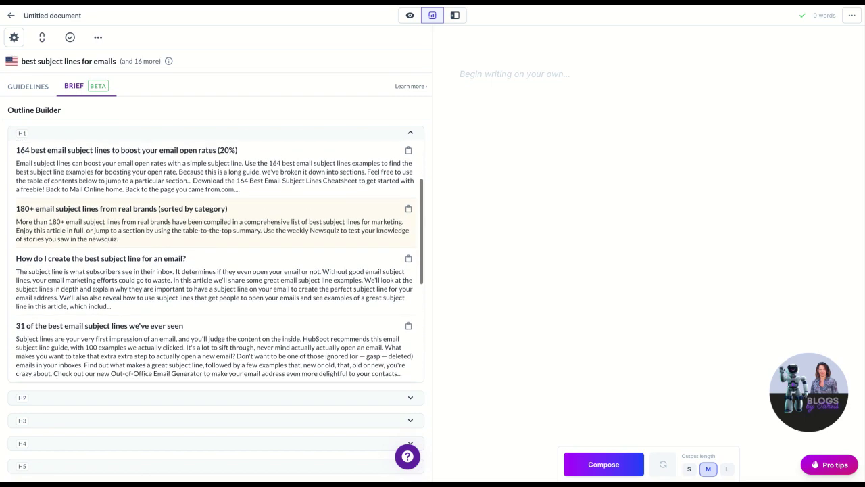
{"action": "scroll", "coordinate": [215, 264], "scroll_direction": "down", "scroll_amount": 5}
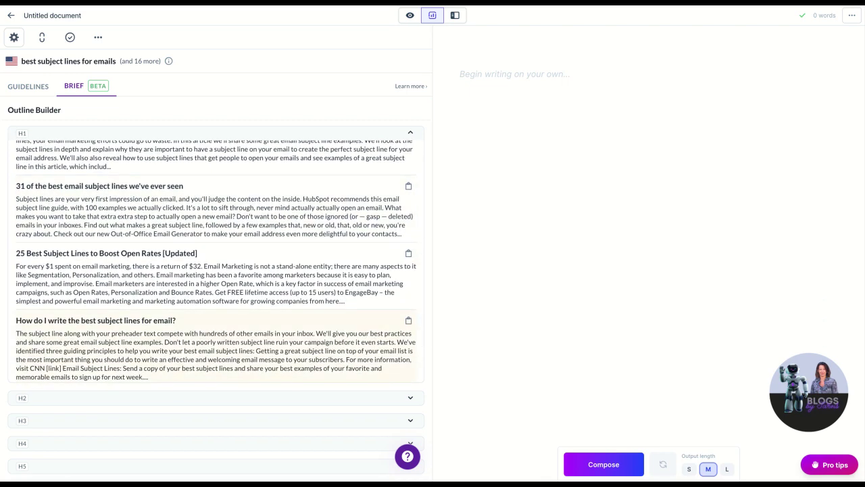
{"action": "scroll", "coordinate": [215, 265], "scroll_direction": "up", "scroll_amount": 1}
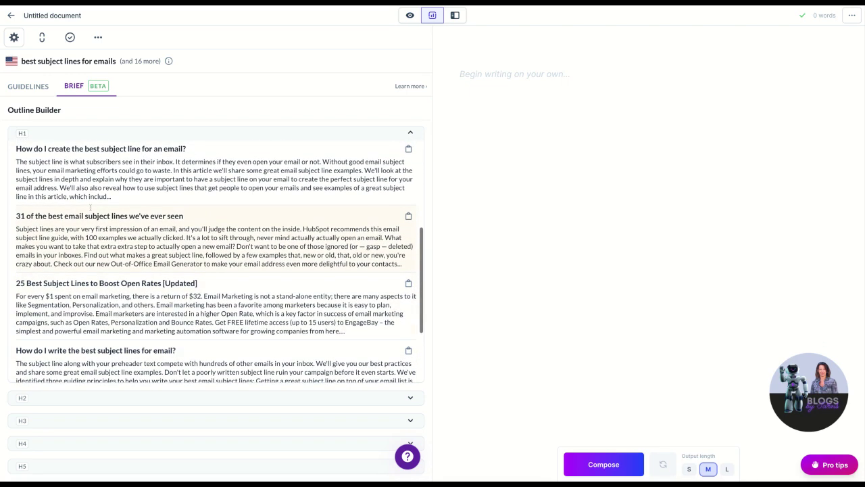
{"action": "scroll", "coordinate": [97, 189], "scroll_direction": "up", "scroll_amount": 4}
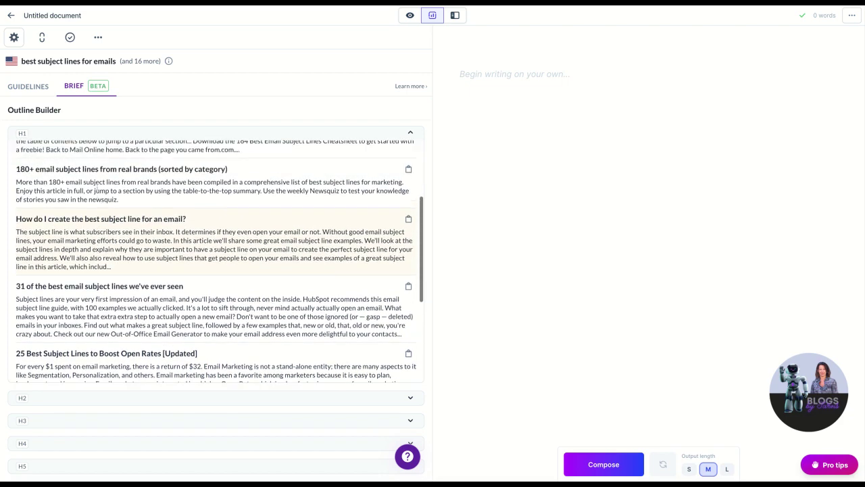
{"action": "scroll", "coordinate": [219, 262], "scroll_direction": "up", "scroll_amount": 4}
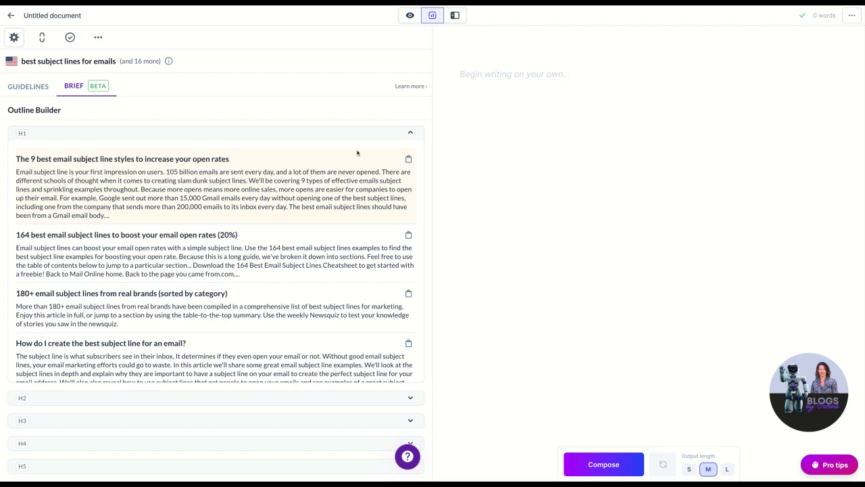
Step: Paste the first H1 brief heading and paragraph into the document, keeping the title as H1
{"action": "left_click", "coordinate": [411, 158]}
{"action": "left_click", "coordinate": [472, 124]}
{"action": "key", "text": "ctrl+v"}
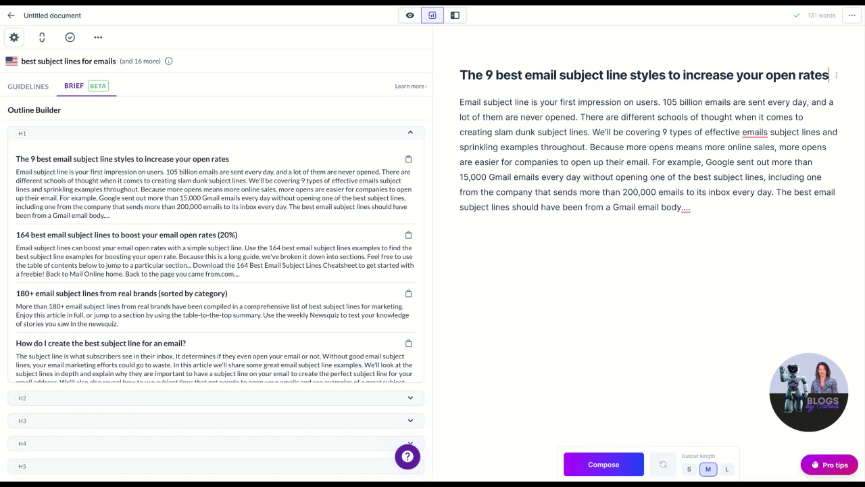
{"action": "left_click_drag", "start_coordinate": [836, 75], "coordinate": [458, 75]}
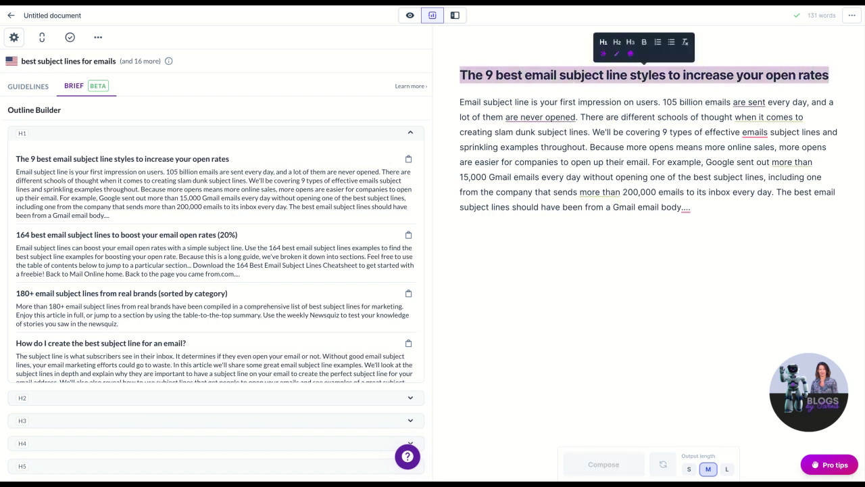
{"action": "left_click", "coordinate": [604, 42]}
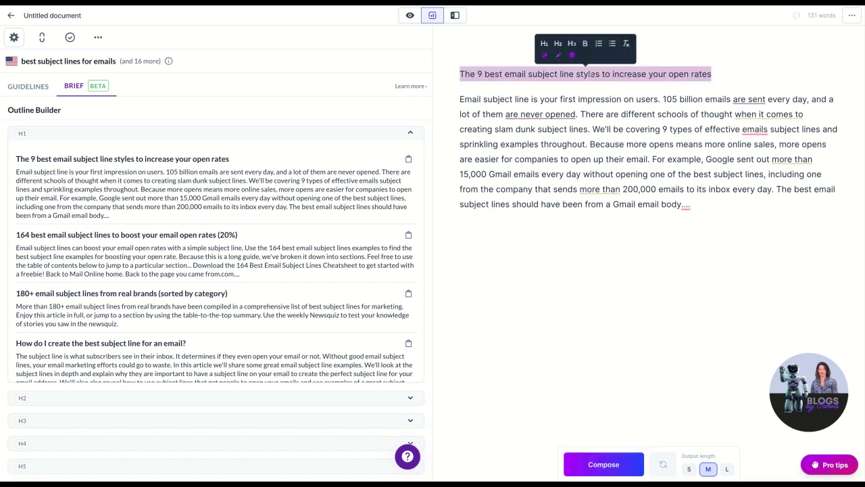
{"action": "left_click", "coordinate": [545, 43]}
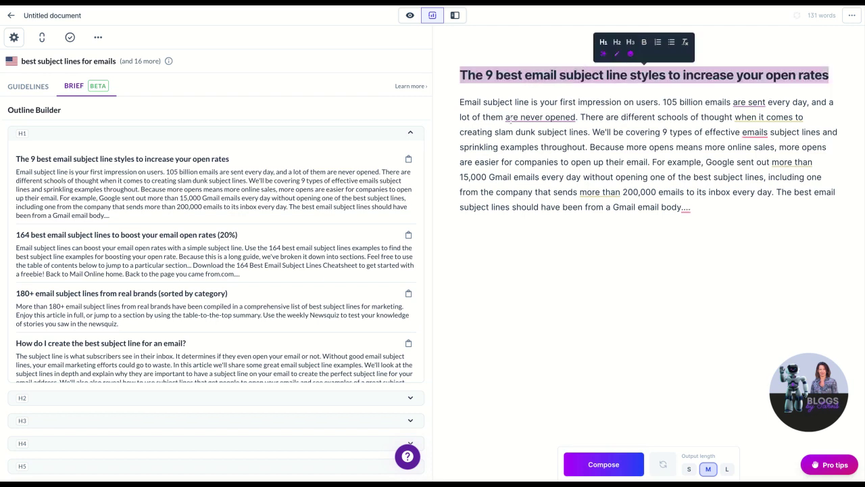
{"action": "left_click", "coordinate": [509, 118]}
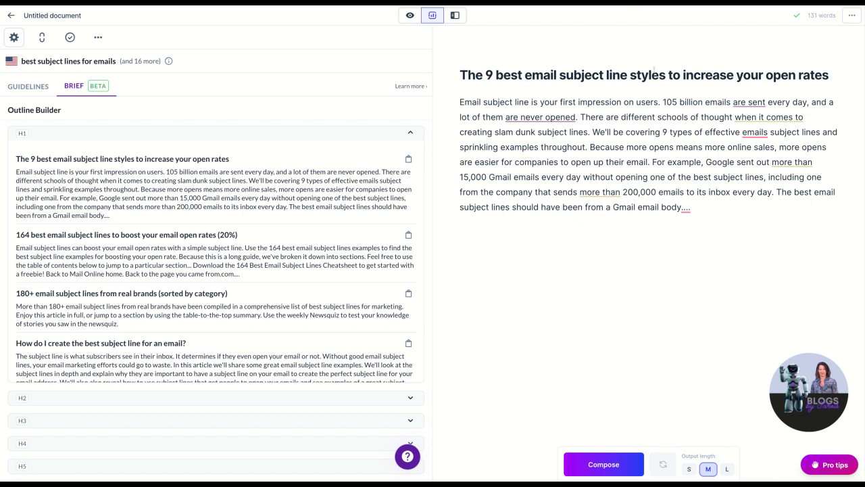
Step: Change the statistic to '306.4 billion emails were sent every day in 2020'
{"action": "left_click_drag", "start_coordinate": [677, 102], "coordinate": [663, 101]}
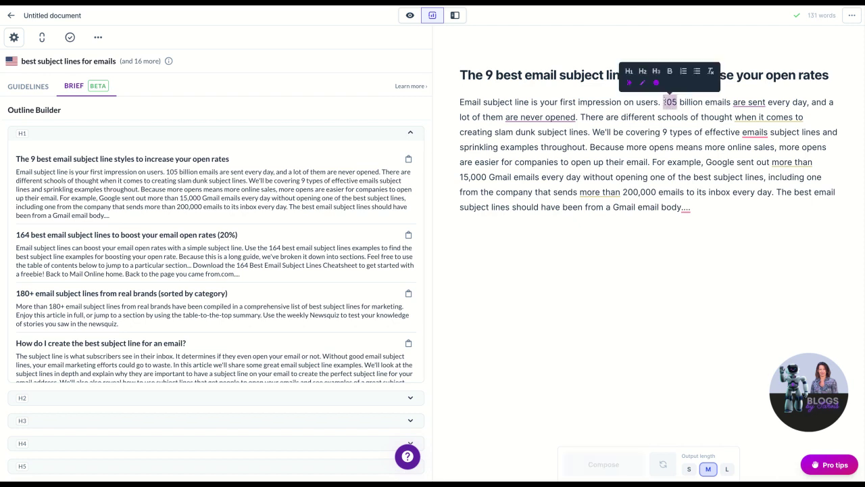
{"action": "type", "text": "306.4"}
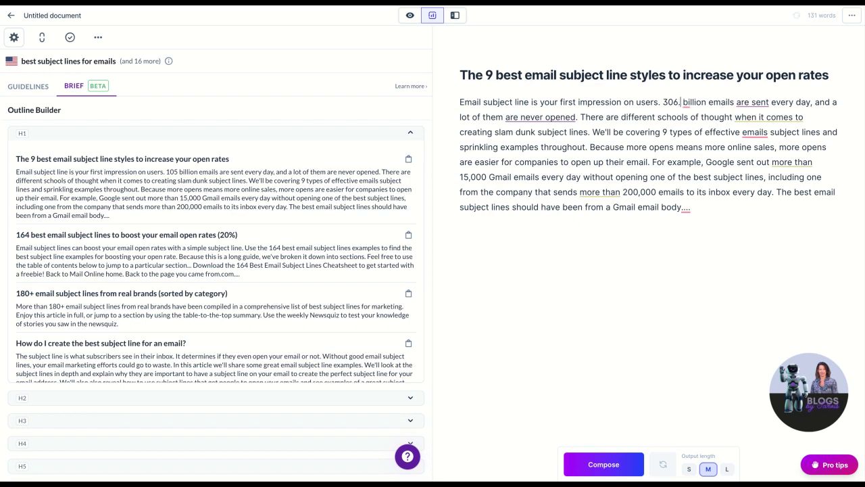
{"action": "left_click", "coordinate": [743, 102]}
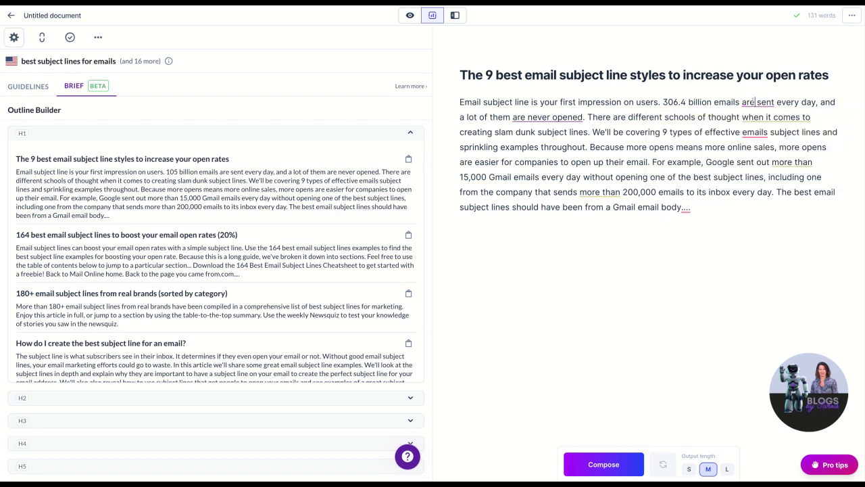
{"action": "double_click", "coordinate": [748, 102]}
{"action": "type", "text": "were"}
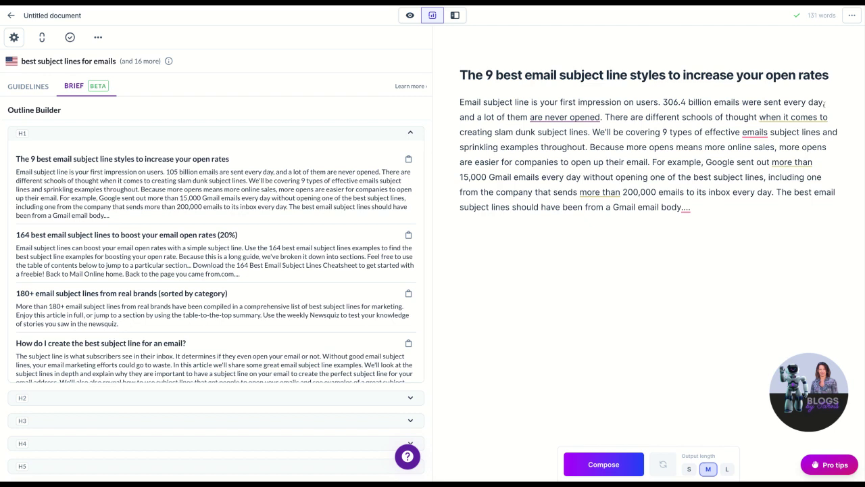
{"action": "left_click", "coordinate": [824, 102]}
{"action": "type", "text": "in 2"}
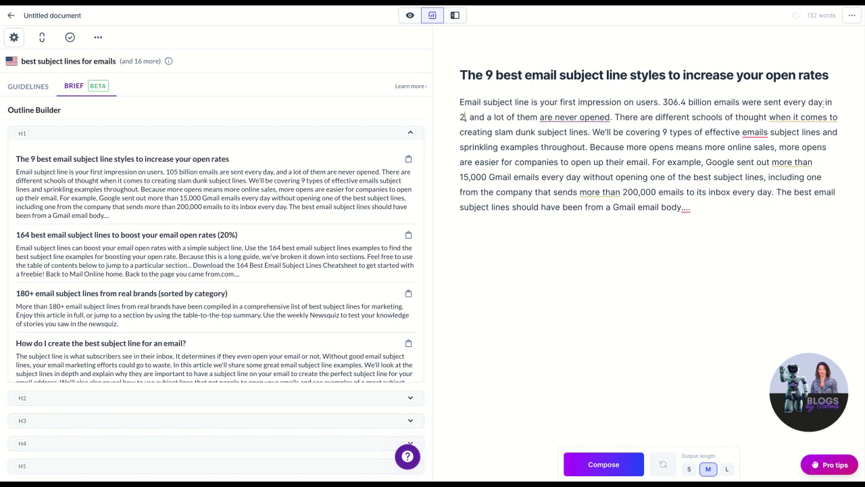
{"action": "type", "text": "020"}
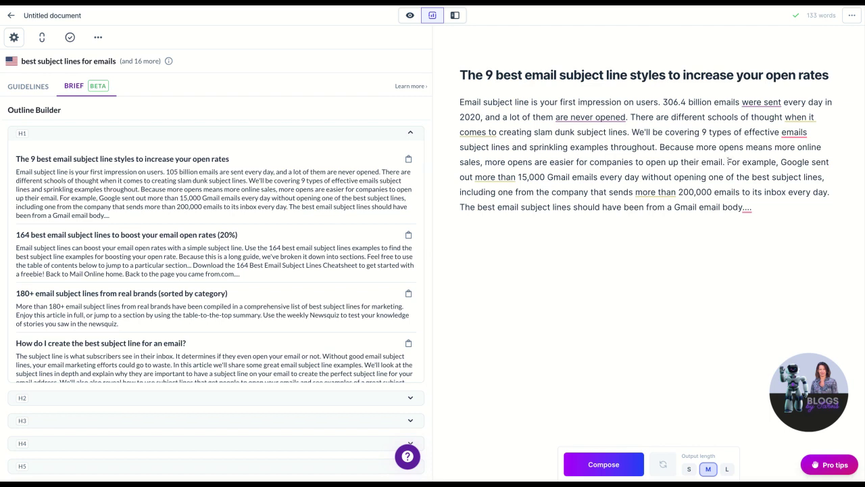
{"action": "left_click_drag", "start_coordinate": [727, 162], "coordinate": [753, 207]}
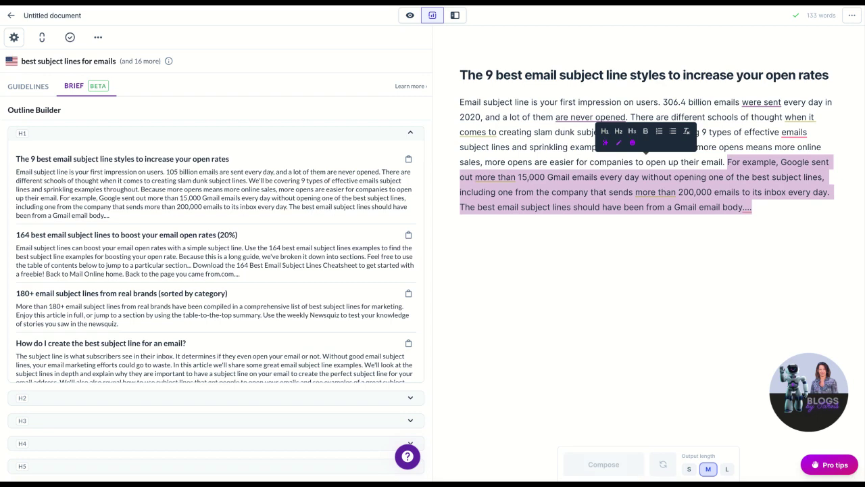
{"action": "key", "text": "BackSpace"}
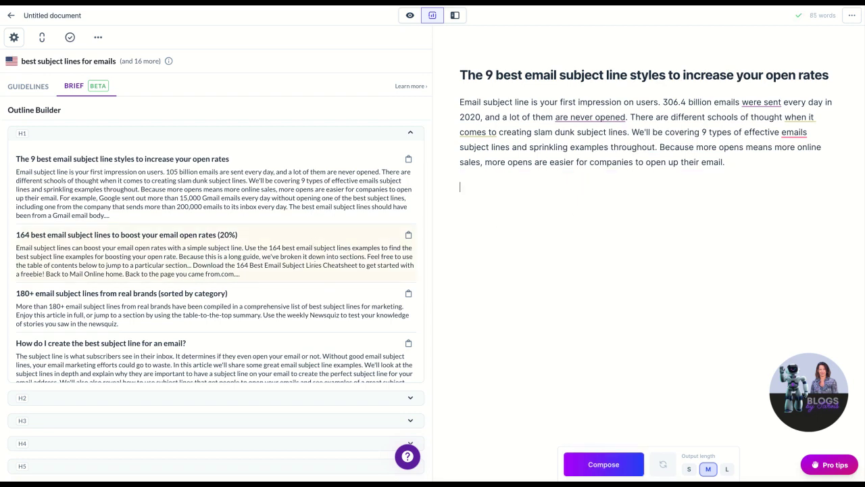
{"action": "scroll", "coordinate": [311, 307], "scroll_direction": "down", "scroll_amount": 1}
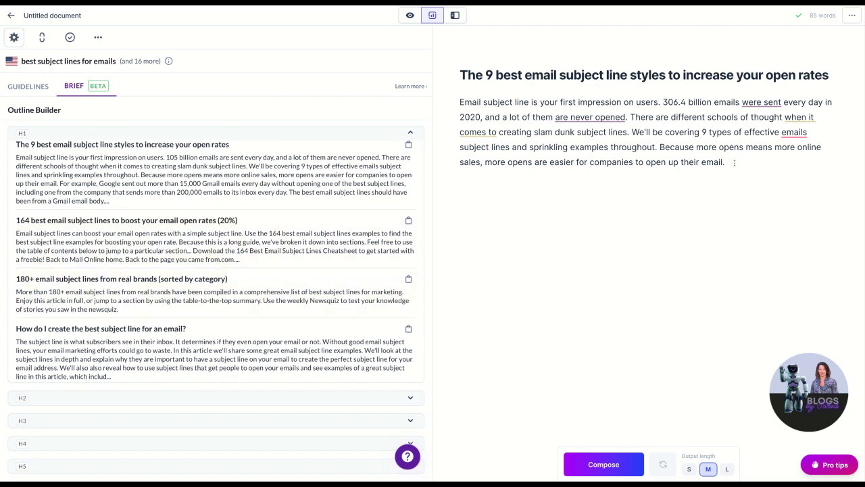
{"action": "left_click_drag", "start_coordinate": [734, 163], "coordinate": [460, 102]}
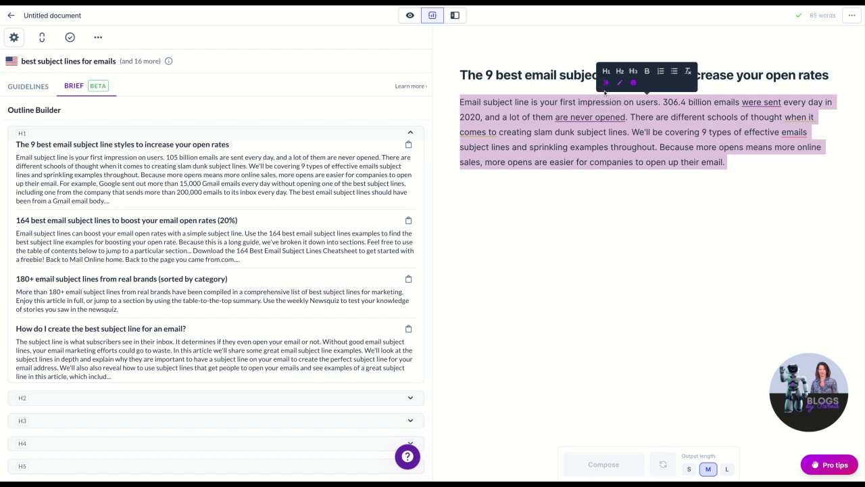
{"action": "left_click", "coordinate": [606, 84]}
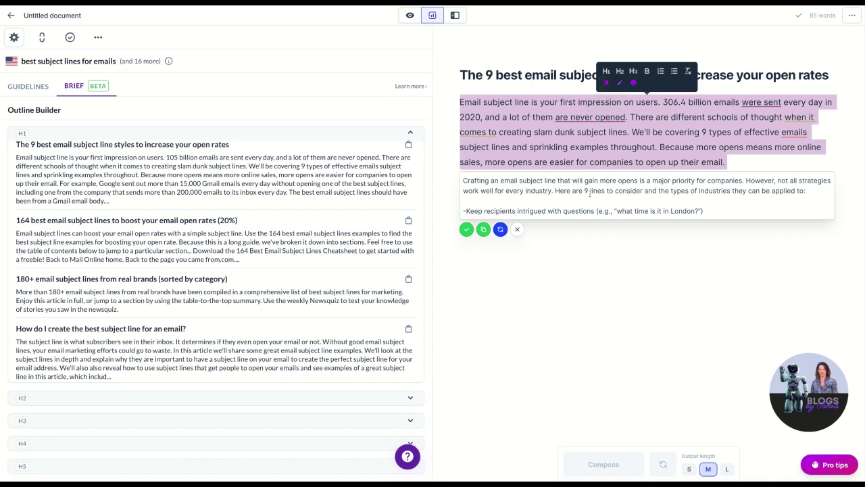
{"action": "left_click", "coordinate": [633, 103]}
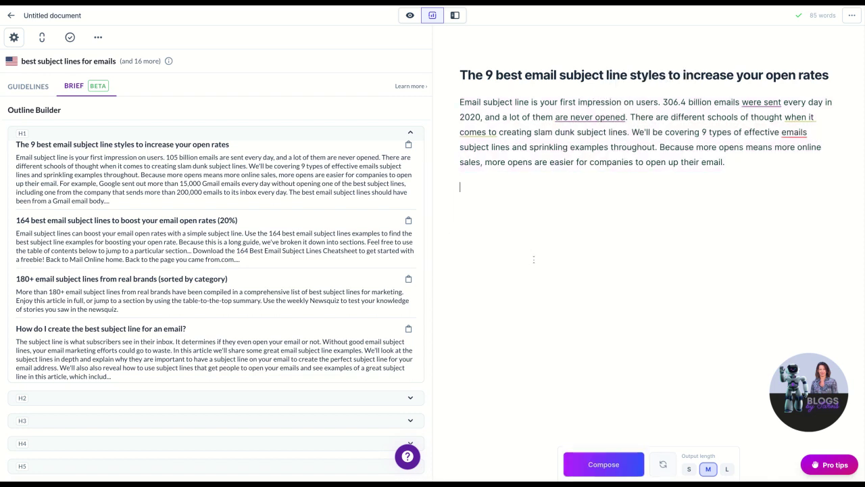
Step: Replace the opening sentences and the schools-of-thought sentence with shorter AI rephrasings
{"action": "left_click_drag", "start_coordinate": [628, 116], "coordinate": [460, 102]}
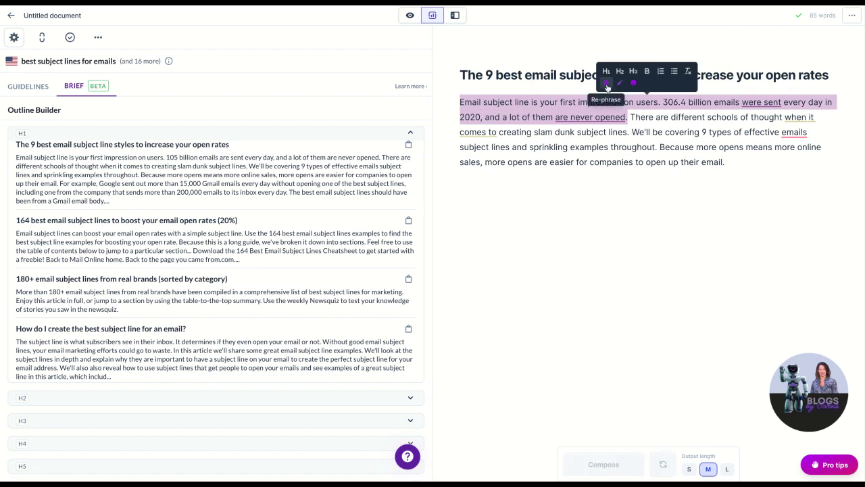
{"action": "left_click", "coordinate": [607, 83]}
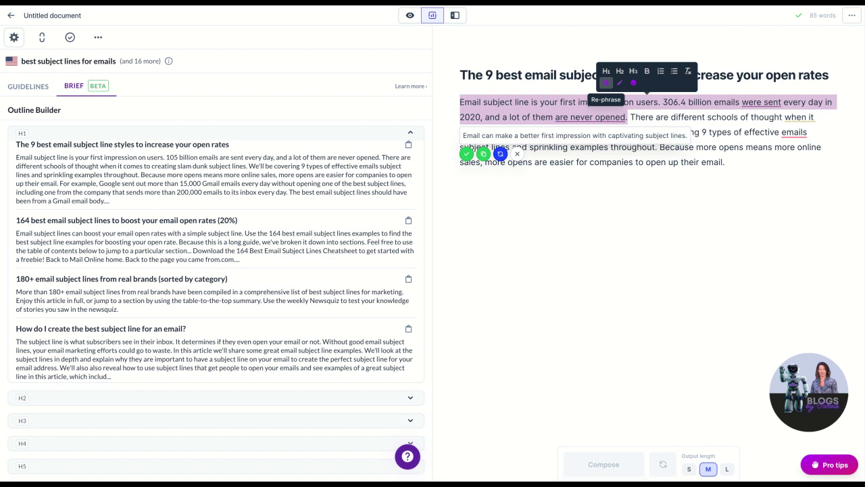
{"action": "left_click", "coordinate": [500, 154]}
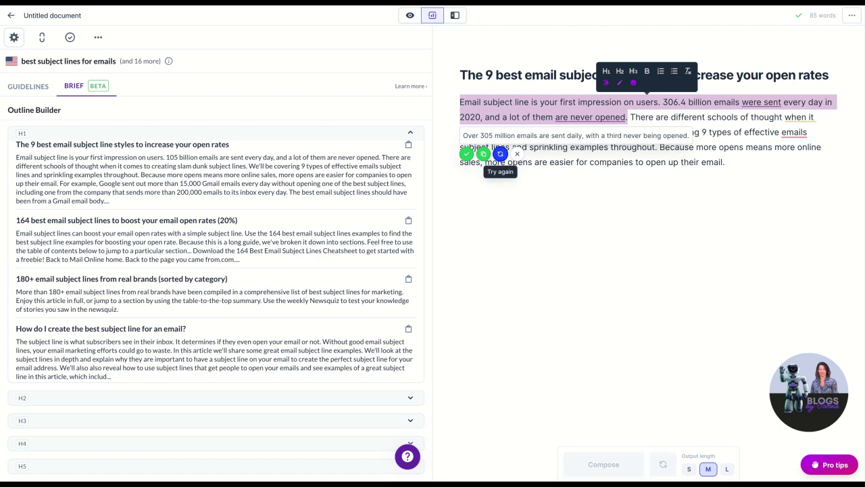
{"action": "left_click", "coordinate": [469, 155]}
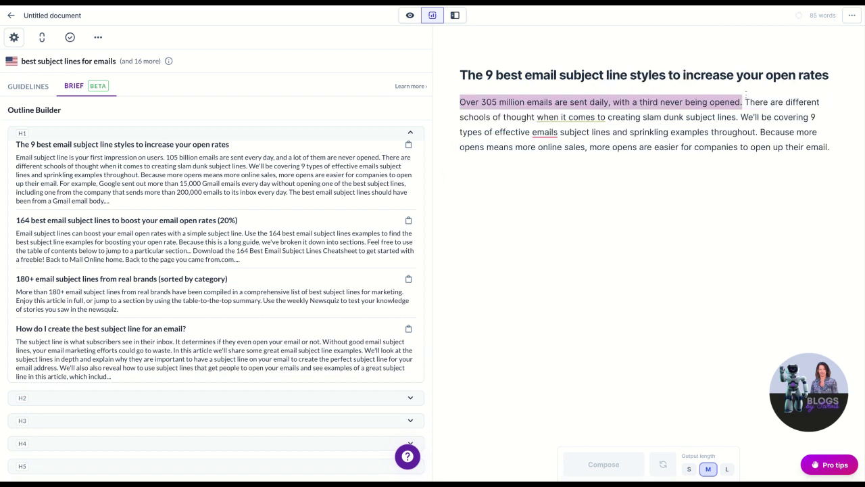
{"action": "left_click_drag", "start_coordinate": [746, 101], "coordinate": [738, 117]}
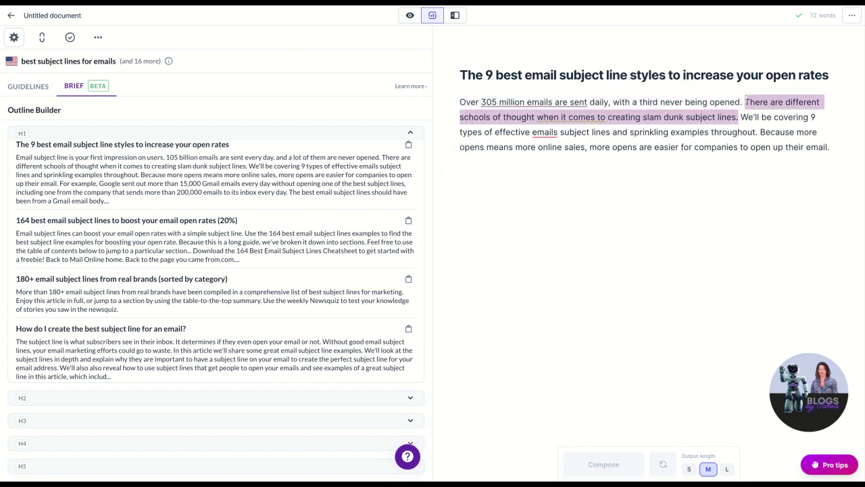
{"action": "left_click", "coordinate": [599, 86]}
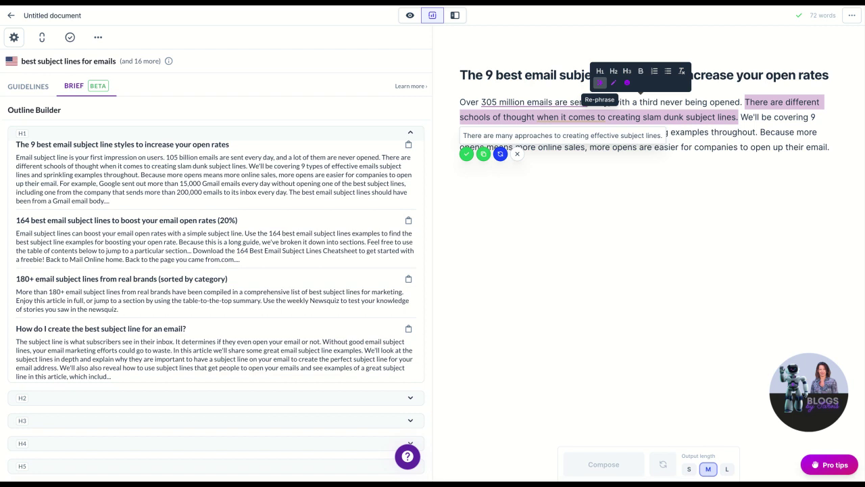
{"action": "left_click", "coordinate": [468, 155]}
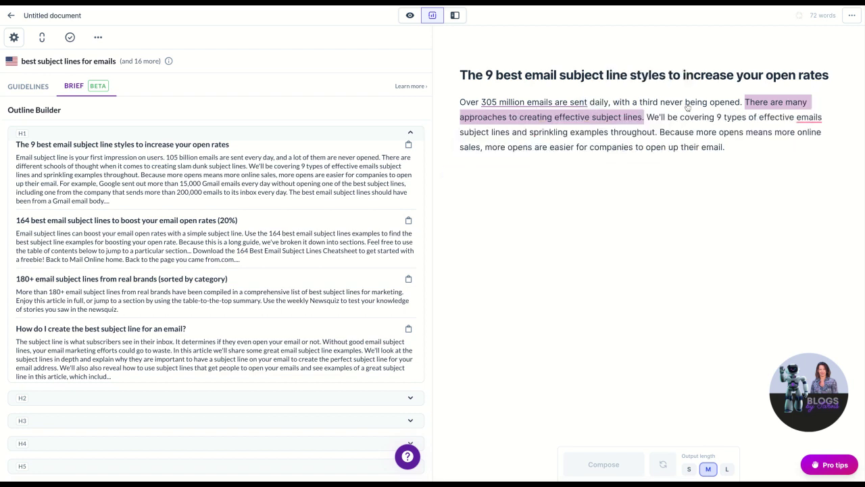
Step: Rephrase the nine-types sentence and delete the ', with sample sentences included' clause
{"action": "left_click_drag", "start_coordinate": [646, 117], "coordinate": [658, 131]}
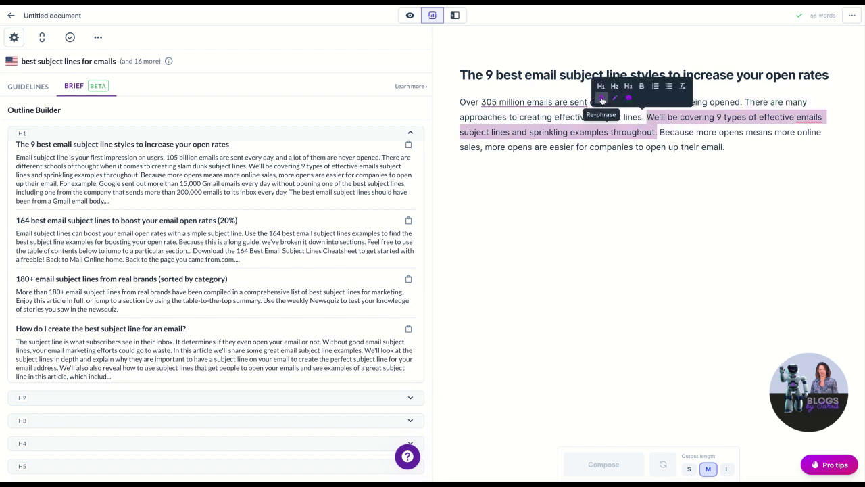
{"action": "left_click", "coordinate": [602, 99]}
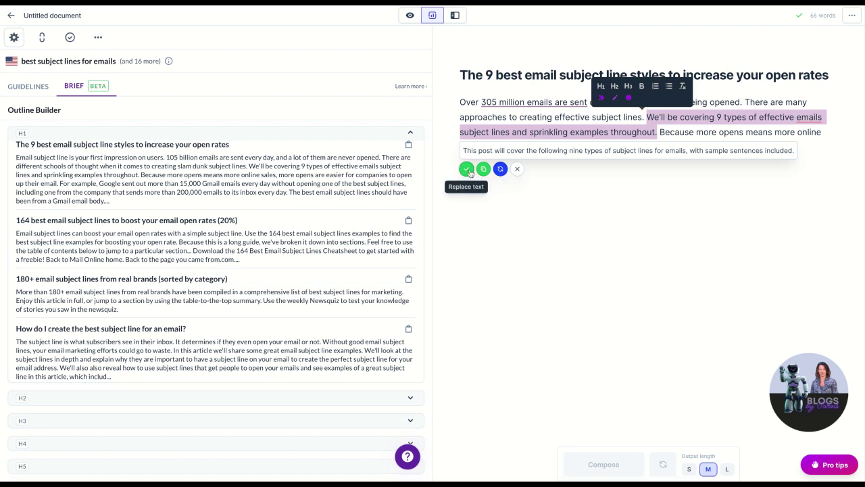
{"action": "left_click", "coordinate": [470, 173]}
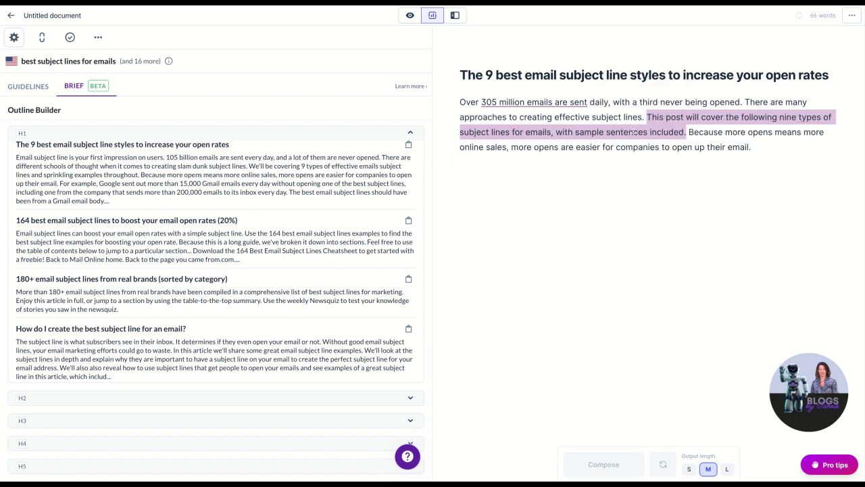
{"action": "left_click_drag", "start_coordinate": [551, 132], "coordinate": [686, 132]}
{"action": "key", "text": "BackSpace"}
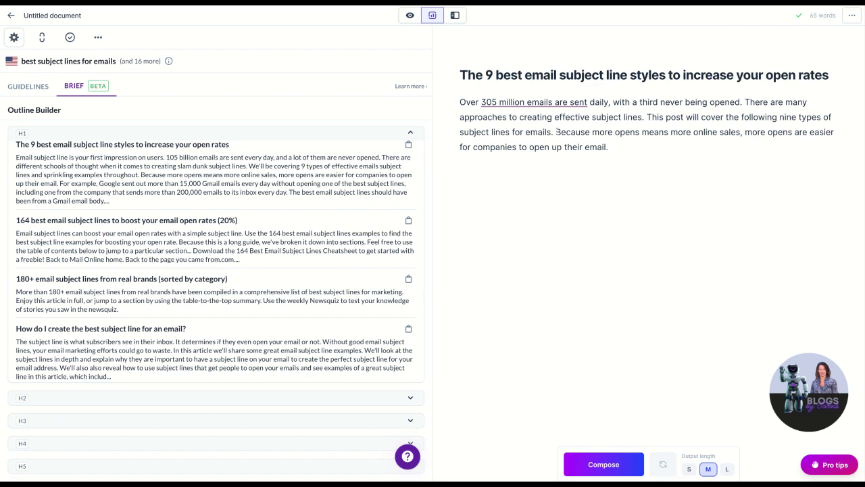
Step: Try several rephrasings of the closing sentence, then dismiss them, keeping it unchanged
{"action": "left_click_drag", "start_coordinate": [556, 132], "coordinate": [613, 147]}
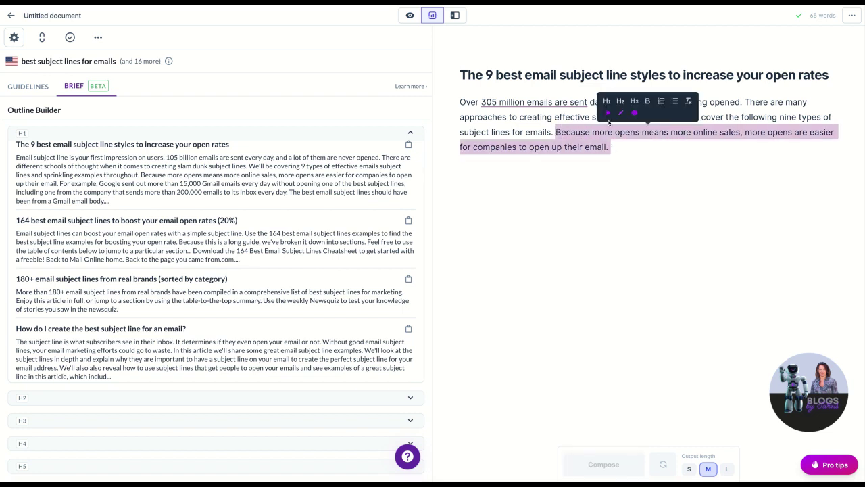
{"action": "left_click", "coordinate": [607, 116]}
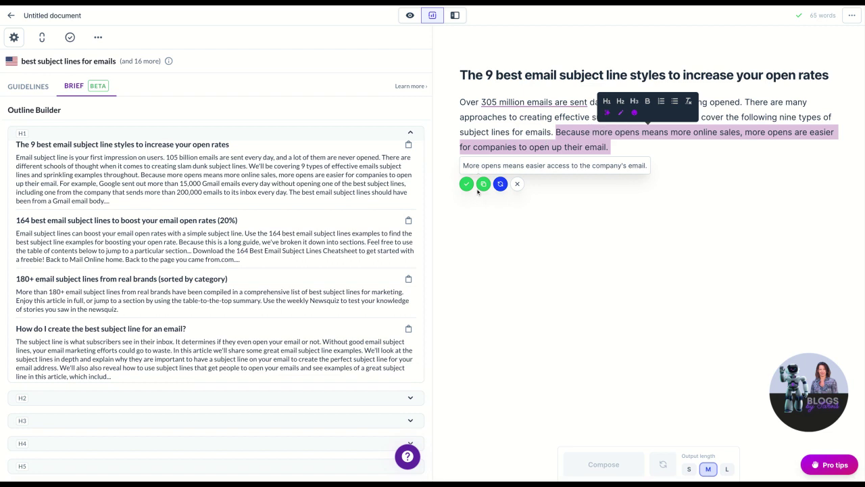
{"action": "left_click", "coordinate": [500, 185]}
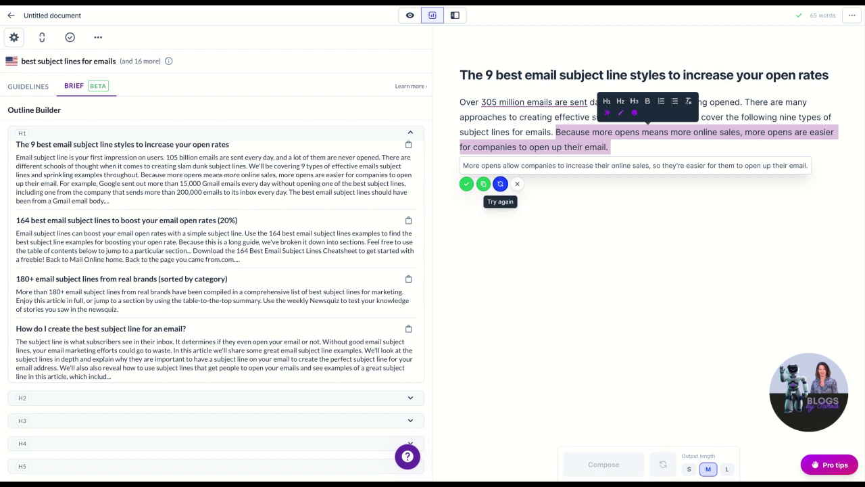
{"action": "left_click", "coordinate": [500, 184]}
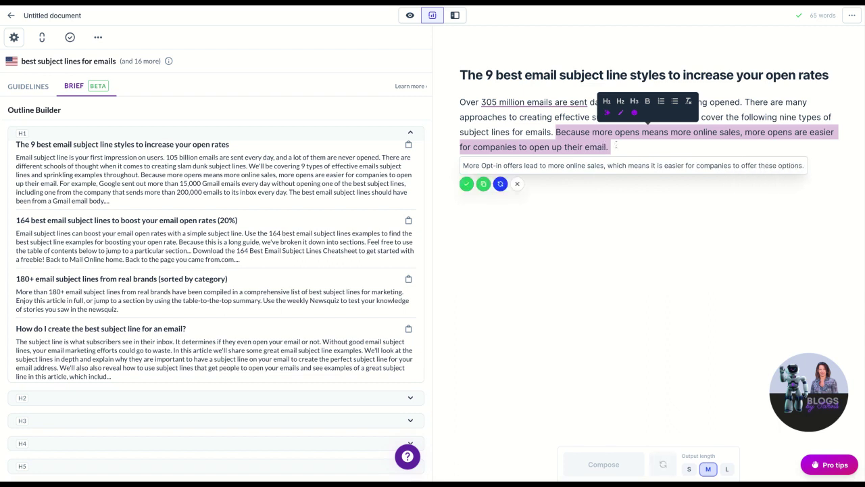
{"action": "left_click", "coordinate": [613, 146]}
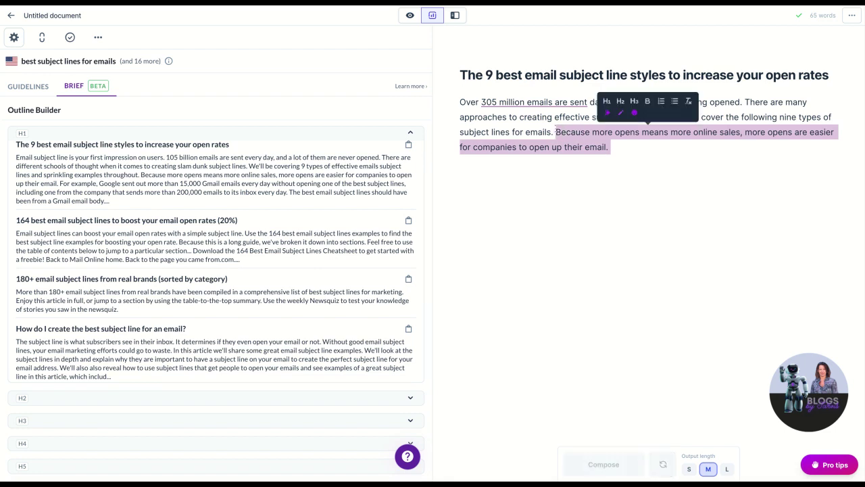
Step: Delete the closing sentence, insert 'email' before 'subject lines' and remove 'the following'
{"action": "key", "text": "BackSpace"}
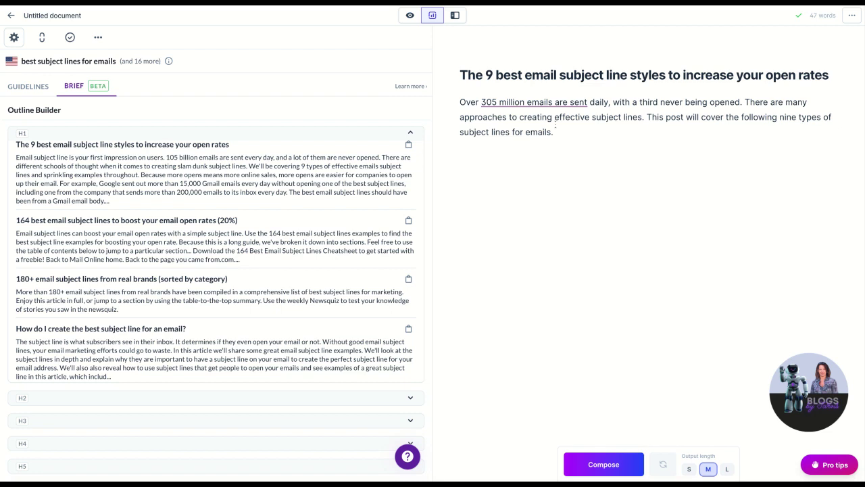
{"action": "key", "text": "Return"}
{"action": "left_click", "coordinate": [593, 116]}
{"action": "type", "text": "email"}
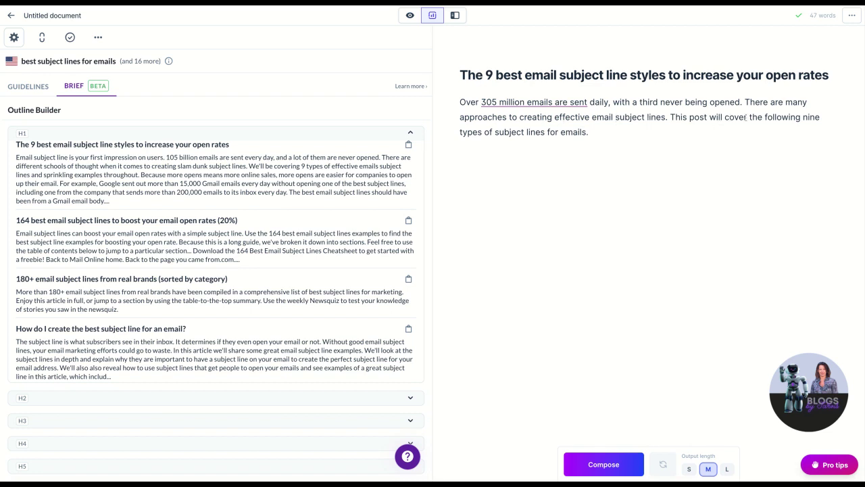
{"action": "left_click_drag", "start_coordinate": [749, 117], "coordinate": [800, 118]}
{"action": "key", "text": "BackSpace"}
{"action": "key", "text": "BackSpace"}
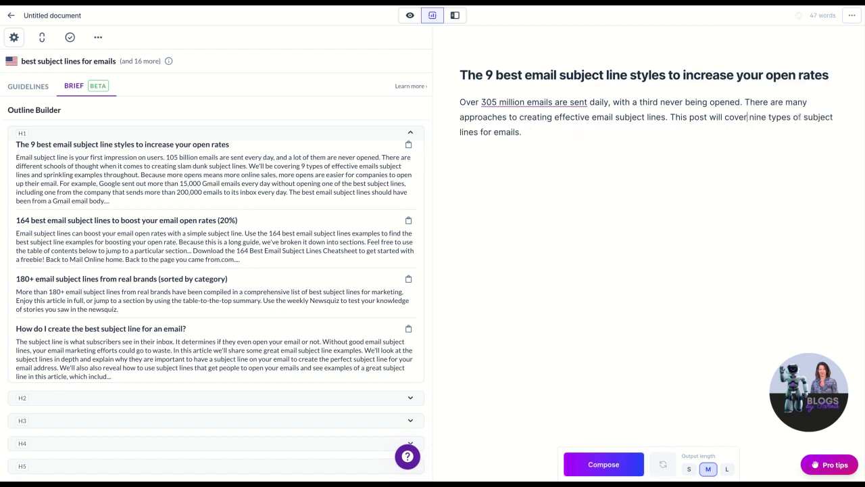
{"action": "left_click_drag", "start_coordinate": [524, 132], "coordinate": [460, 101]}
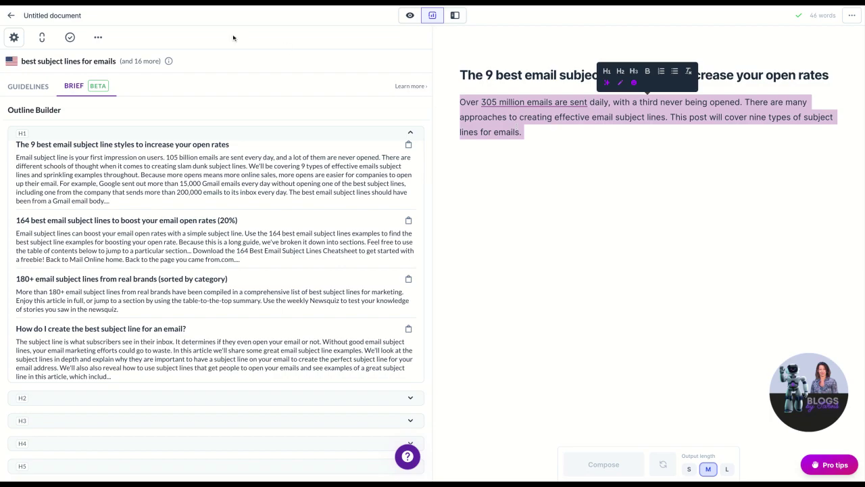
Step: Clear the Title field in Document settings so it reads 0/150 characters
{"action": "left_click", "coordinate": [47, 16]}
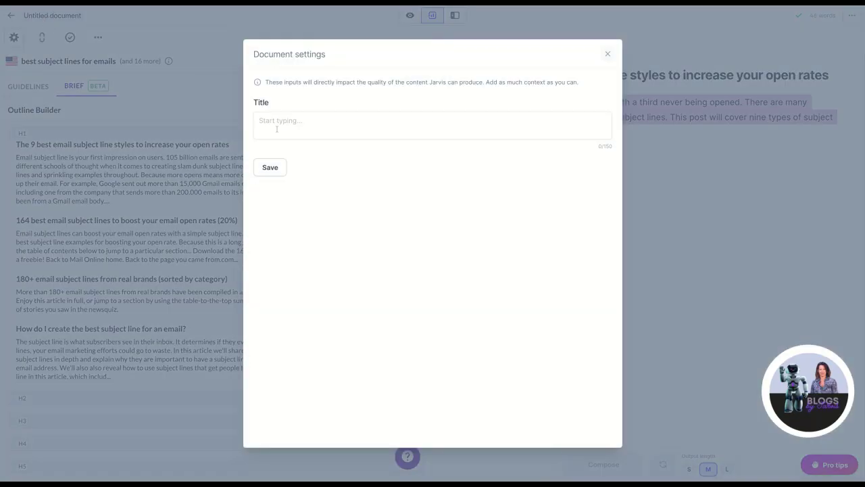
{"action": "left_click", "coordinate": [278, 121]}
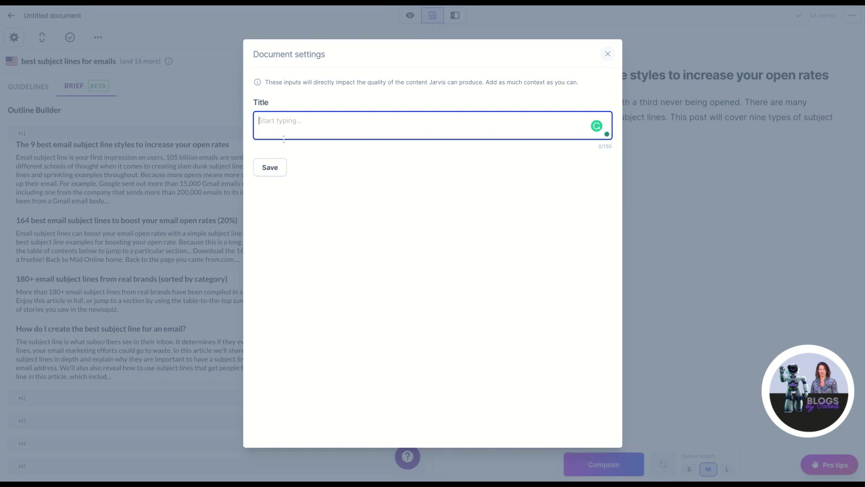
{"action": "type", "text": "Over 305 million emails are sent daily, with a third never being opened. There are many approaches to creating effective email subject lines. This pos"}
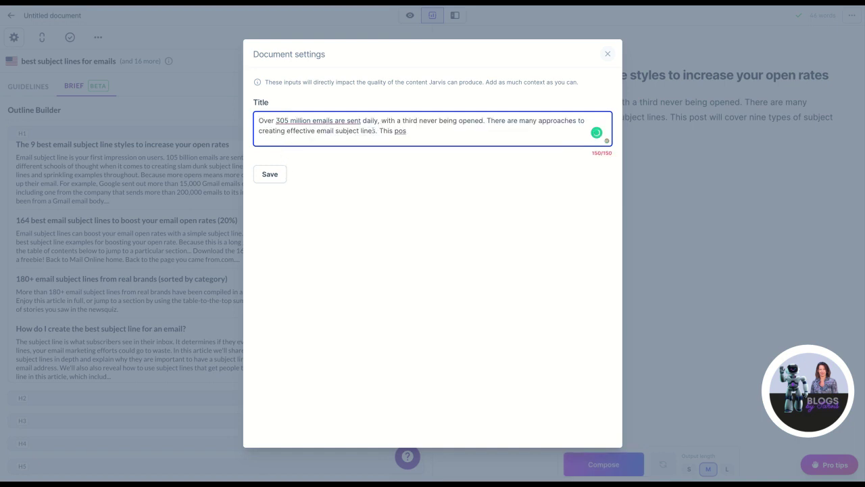
{"action": "mouse_move", "coordinate": [374, 131]}
{"action": "left_click_drag", "start_coordinate": [411, 131], "coordinate": [257, 120]}
{"action": "key", "text": "super+c"}
{"action": "key", "text": "BackSpace"}
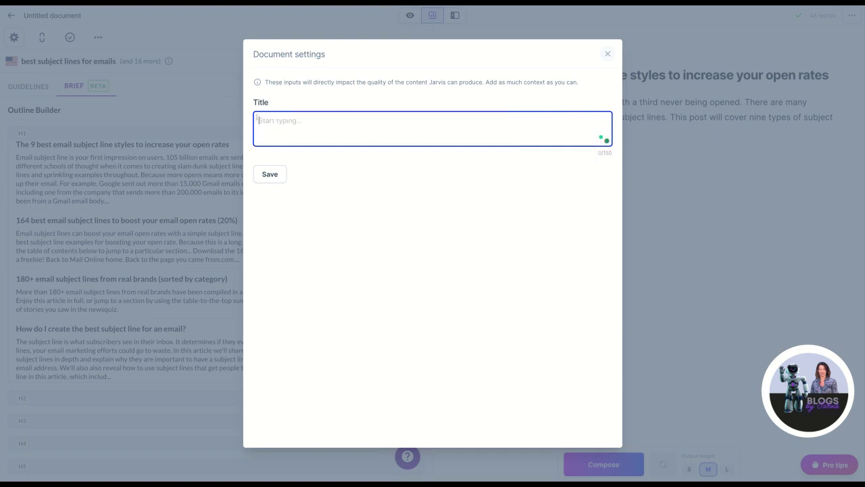
Step: In Focus mode, paste the intro as Content description and the H1 heading as Title
{"action": "left_click", "coordinate": [608, 53]}
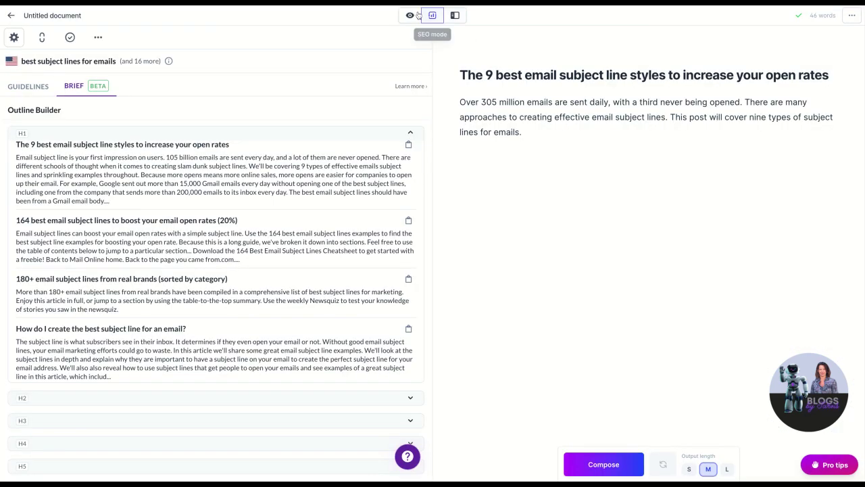
{"action": "left_click", "coordinate": [409, 17]}
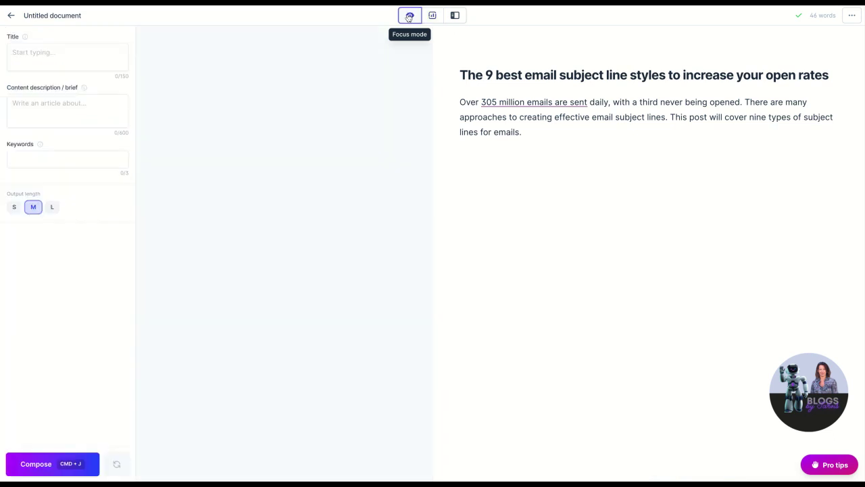
{"action": "left_click", "coordinate": [35, 121]}
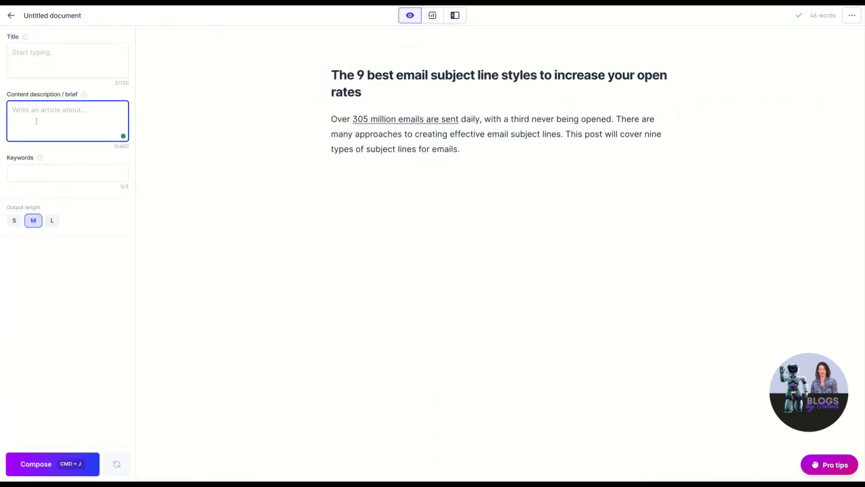
{"action": "key", "text": "super+v"}
{"action": "left_click", "coordinate": [385, 92]}
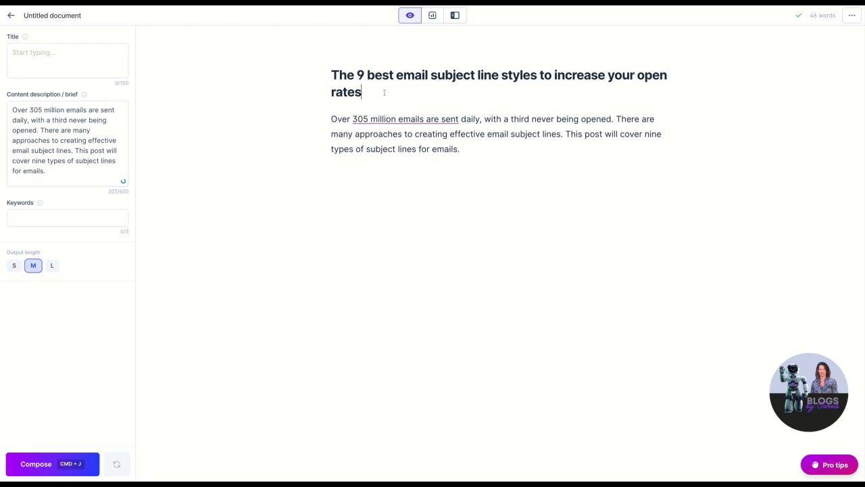
{"action": "key", "text": "shift+Up"}
{"action": "key", "text": "shift+Left"}
{"action": "key", "text": "shift+Left"}
{"action": "key", "text": "shift+Left"}
{"action": "key", "text": "super+c"}
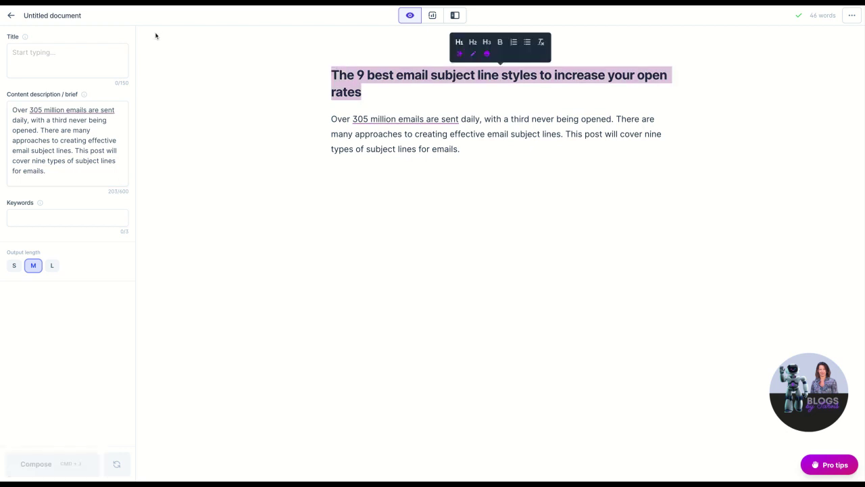
{"action": "left_click", "coordinate": [55, 61]}
{"action": "key", "text": "super+v"}
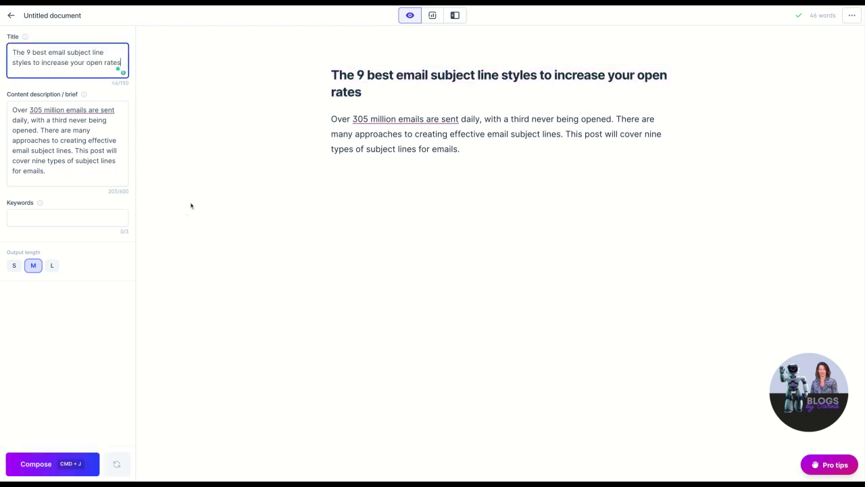
{"action": "left_click", "coordinate": [192, 206]}
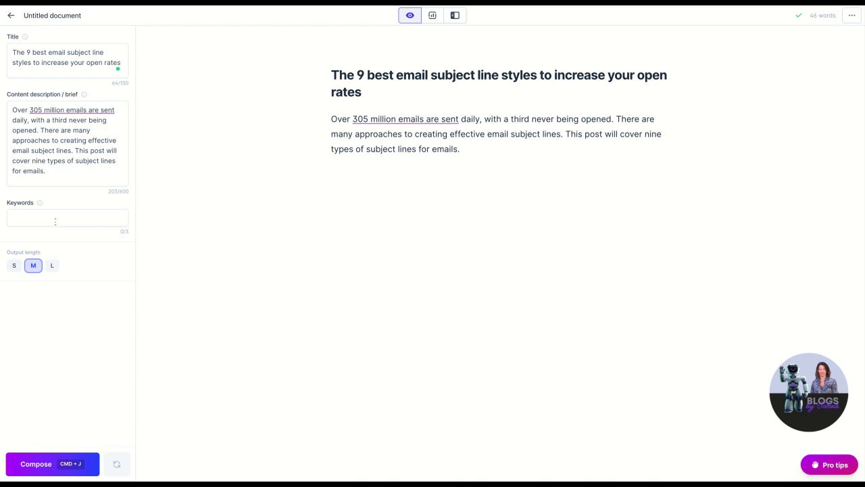
Step: Add the keyword 'email subject lines', then reopen the renamed document in SEO mode
{"action": "left_click", "coordinate": [25, 217]}
{"action": "type", "text": "email su"}
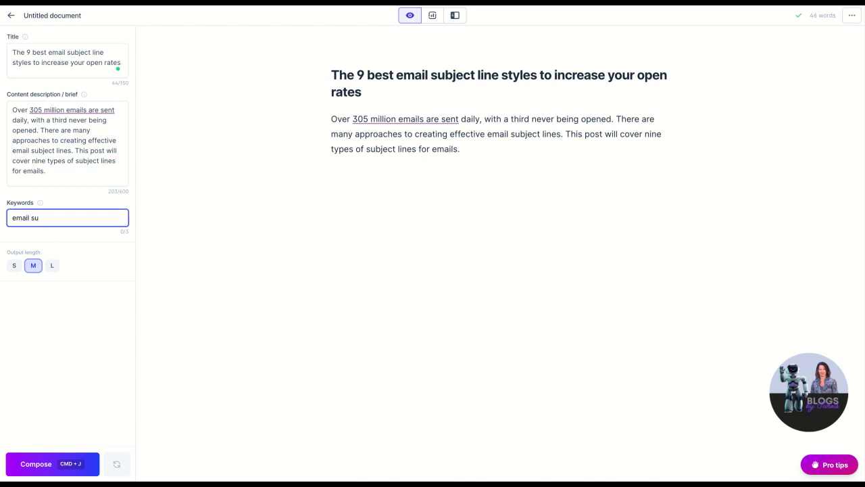
{"action": "type", "text": "bject lines"}
{"action": "key", "text": "Return"}
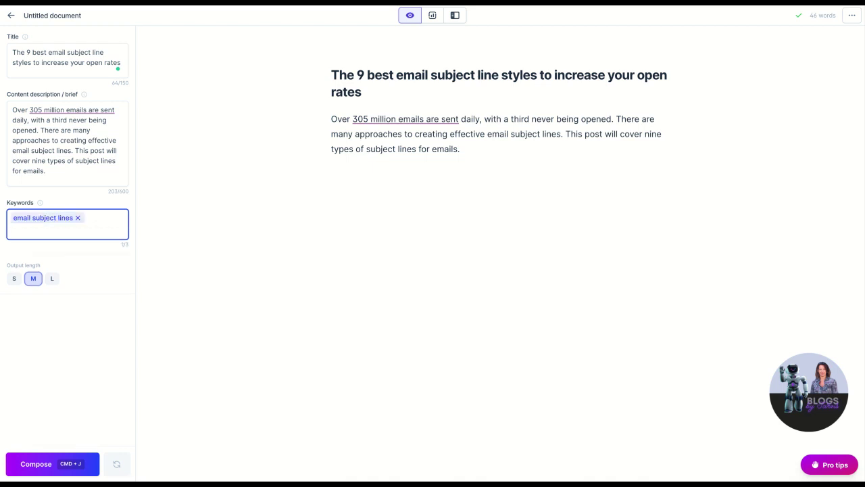
{"action": "left_click", "coordinate": [12, 15]}
{"action": "left_click", "coordinate": [202, 94]}
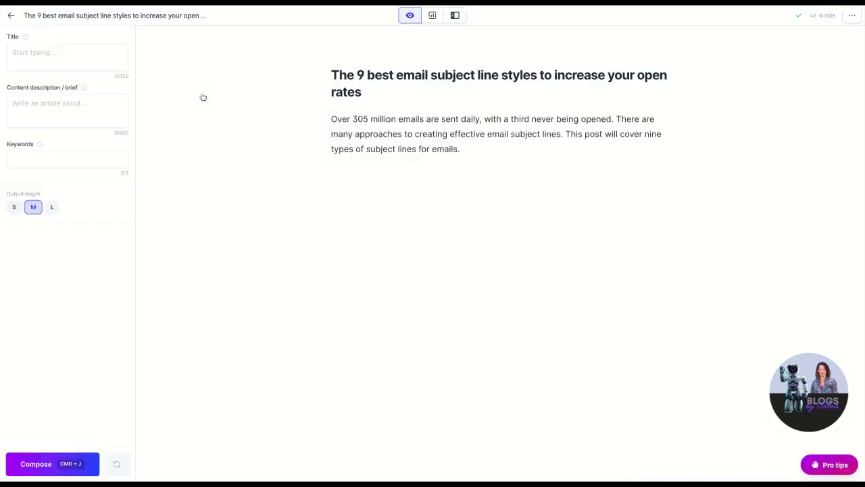
{"action": "left_click", "coordinate": [432, 17]}
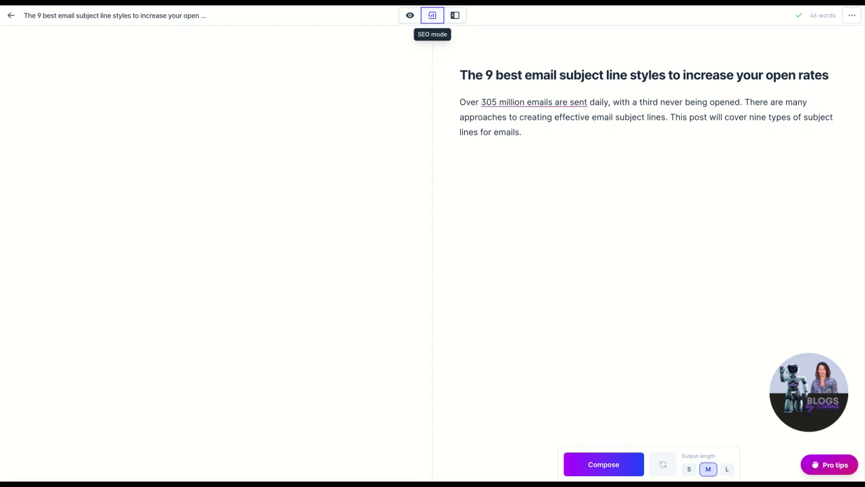
Step: Have Jarvis compose repeatedly after the intro, adding question, fact and insult subject line sections
{"action": "left_click", "coordinate": [532, 135]}
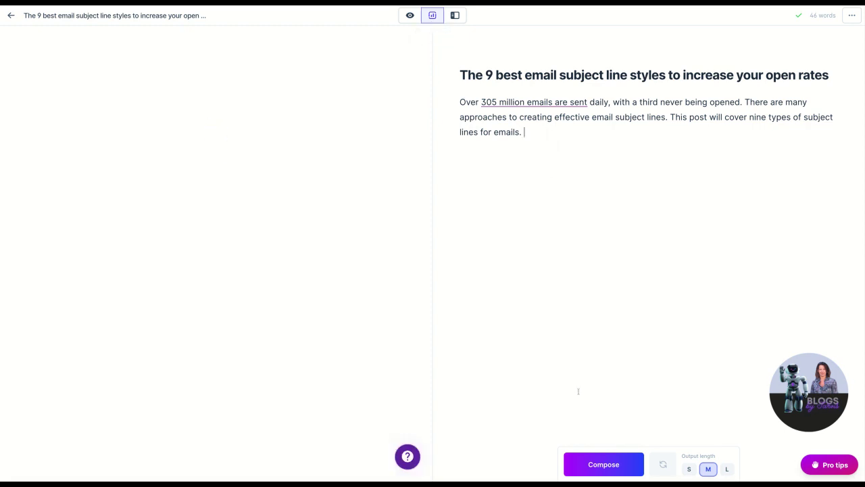
{"action": "left_click", "coordinate": [609, 465]}
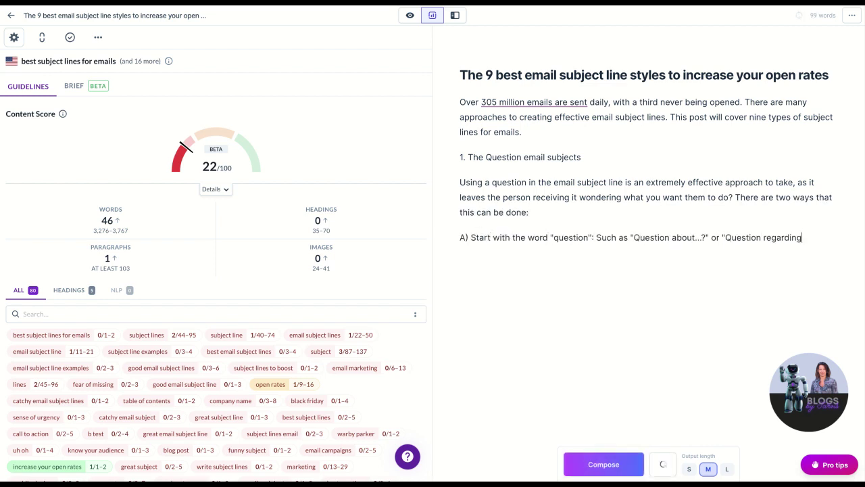
{"action": "key", "text": "super+j"}
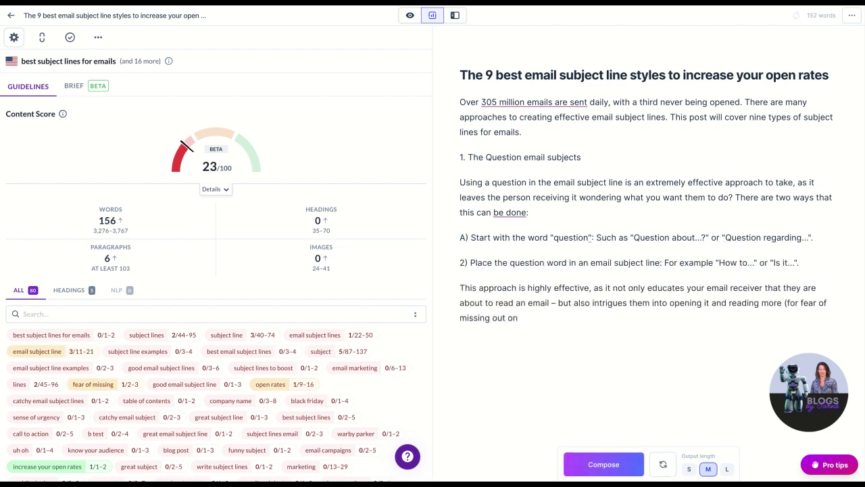
{"action": "key", "text": "super+j"}
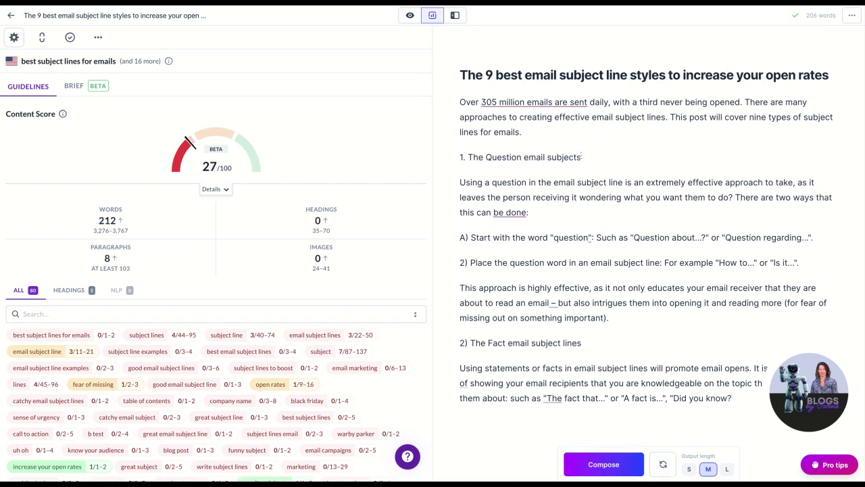
{"action": "scroll", "coordinate": [574, 345], "scroll_direction": "down", "scroll_amount": 2}
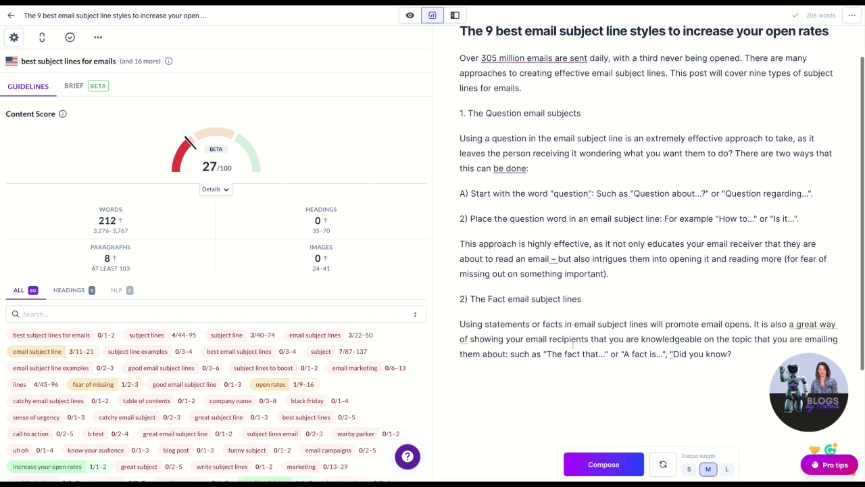
{"action": "left_click", "coordinate": [583, 466]}
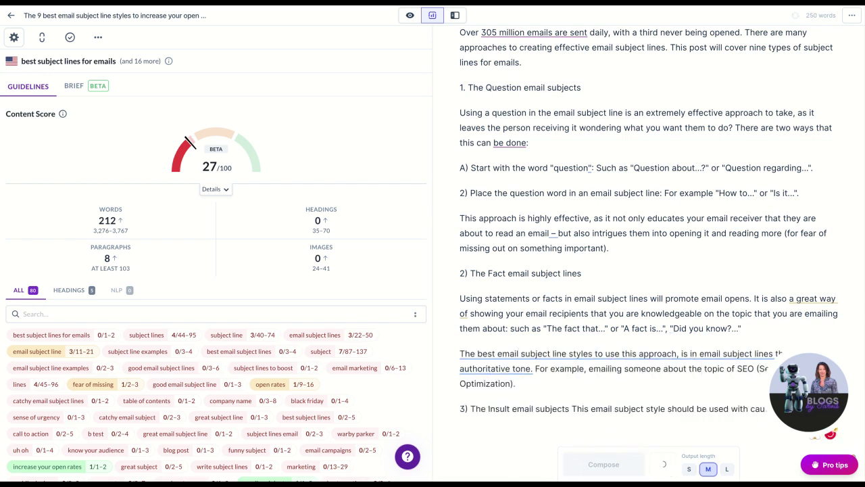
{"action": "scroll", "coordinate": [588, 372], "scroll_direction": "down", "scroll_amount": 4}
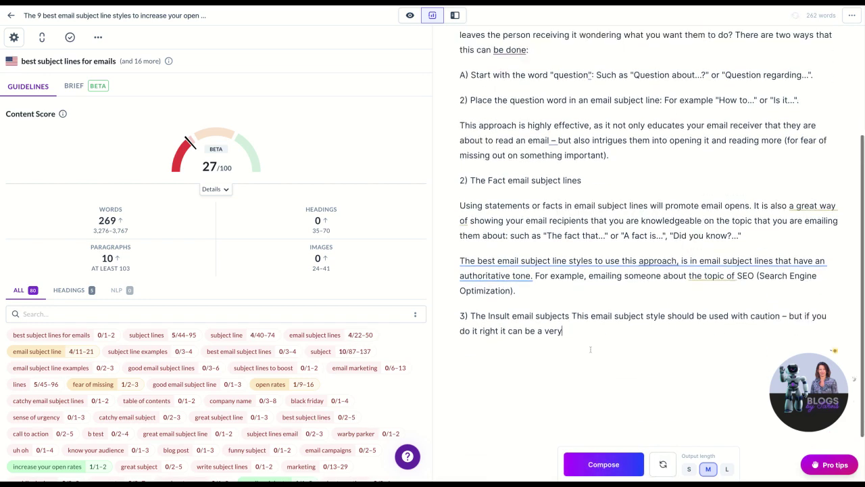
{"action": "left_click", "coordinate": [595, 466]}
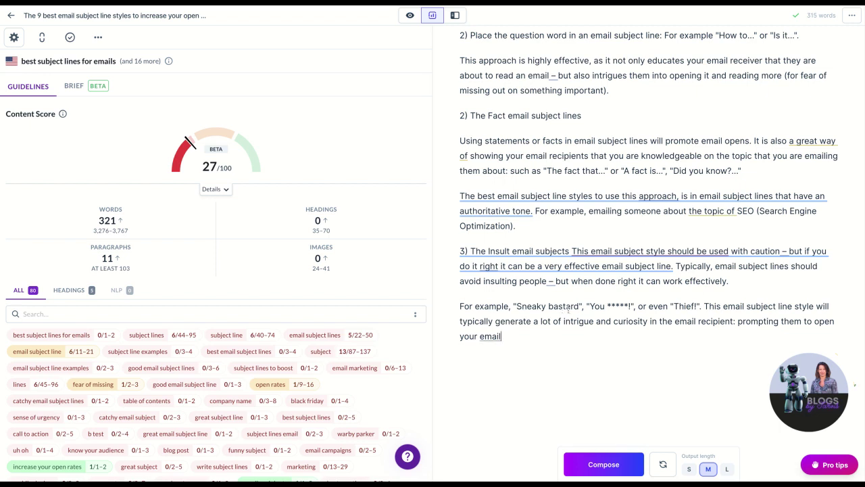
{"action": "left_click", "coordinate": [580, 467]}
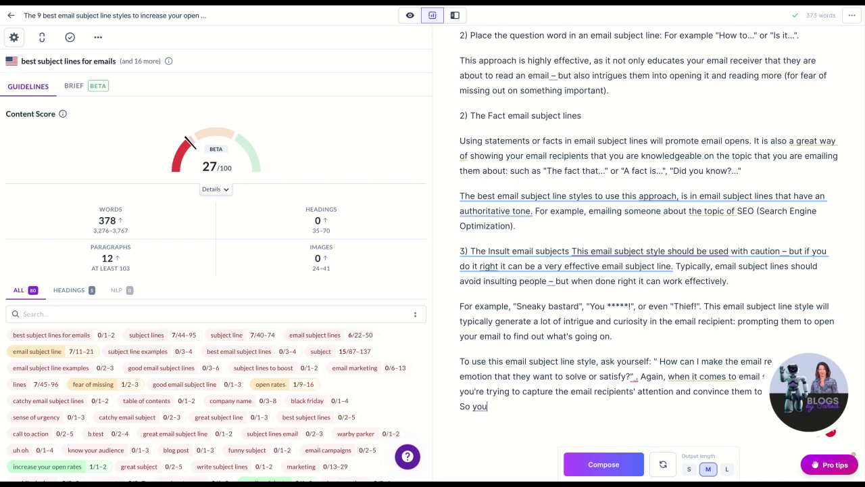
{"action": "key", "text": "super+j"}
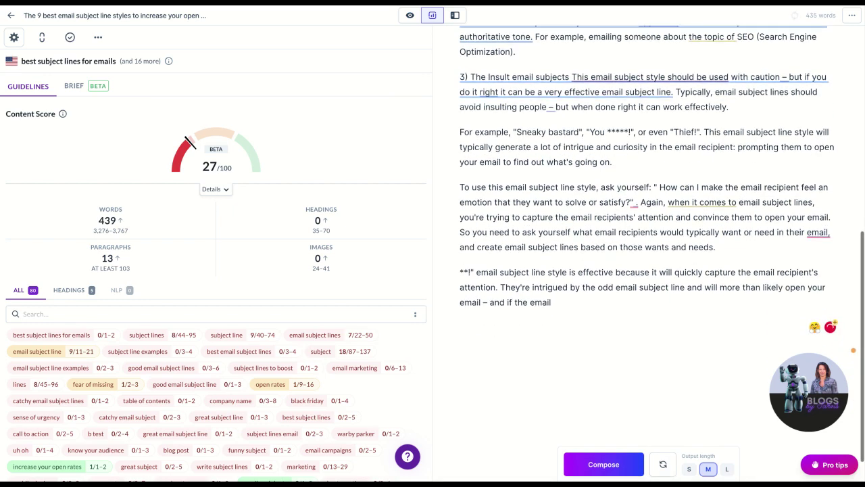
{"action": "left_click", "coordinate": [603, 462]}
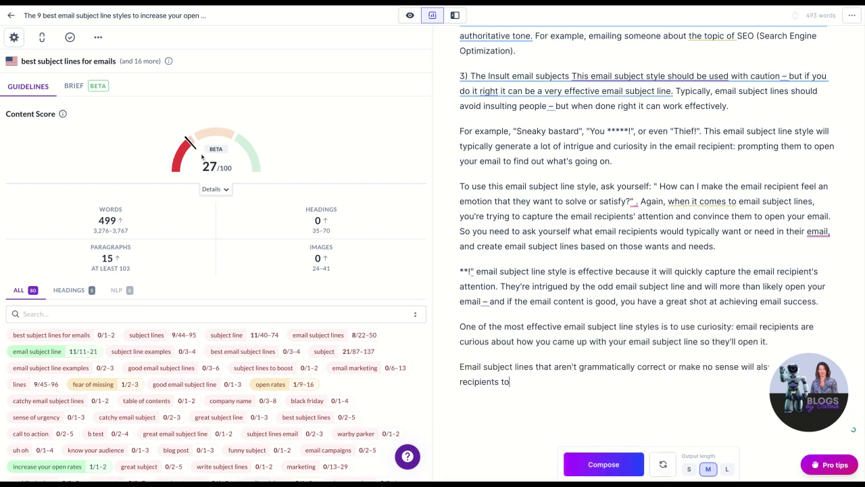
Step: Have Jarvis compose four more passages on curiosity-driven and emotion-based subject lines
{"action": "mouse_move", "coordinate": [194, 150]}
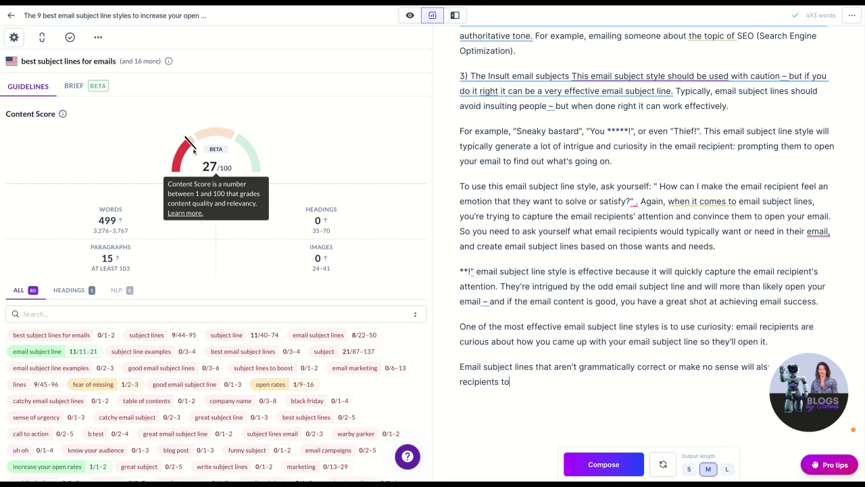
{"action": "left_click", "coordinate": [602, 465]}
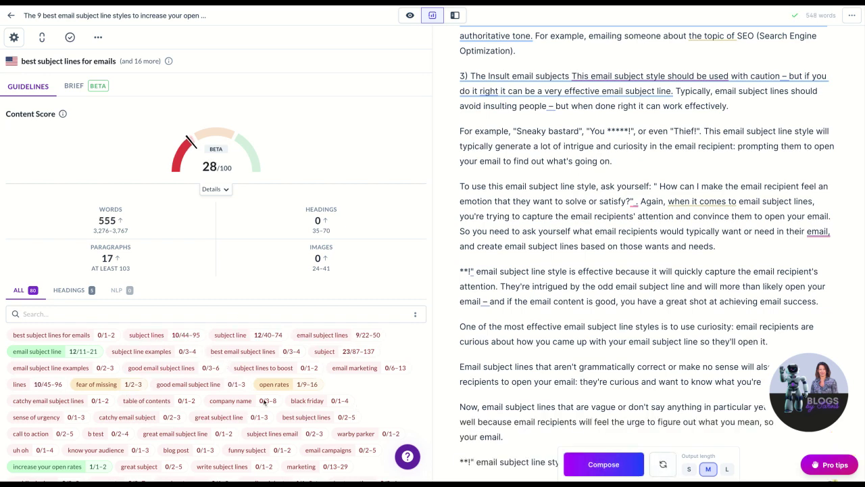
{"action": "scroll", "coordinate": [214, 389], "scroll_direction": "down", "scroll_amount": 3}
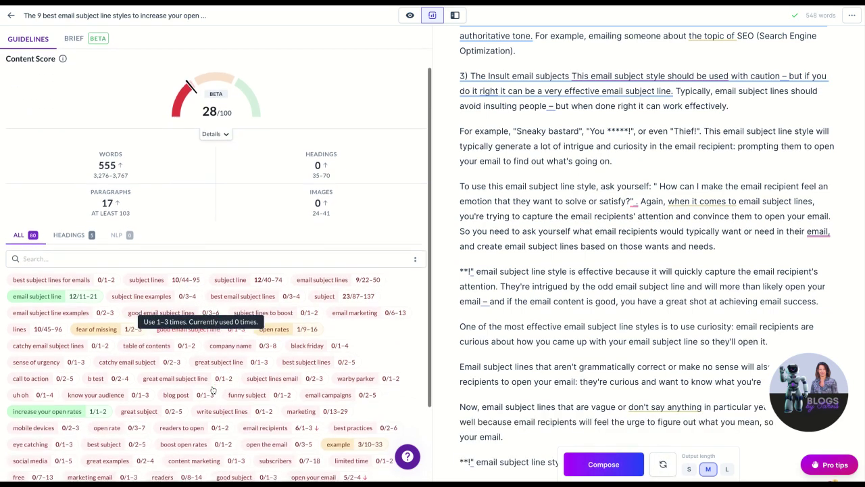
{"action": "scroll", "coordinate": [214, 390], "scroll_direction": "down", "scroll_amount": 2}
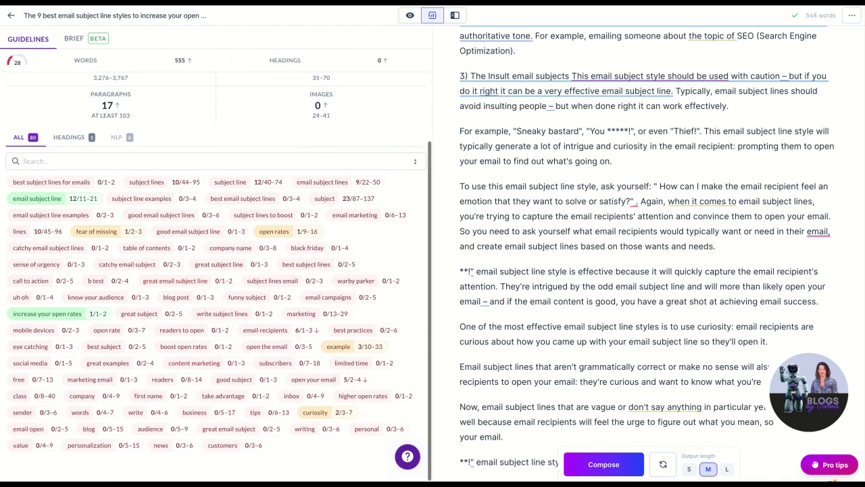
{"action": "scroll", "coordinate": [512, 334], "scroll_direction": "down", "scroll_amount": 5}
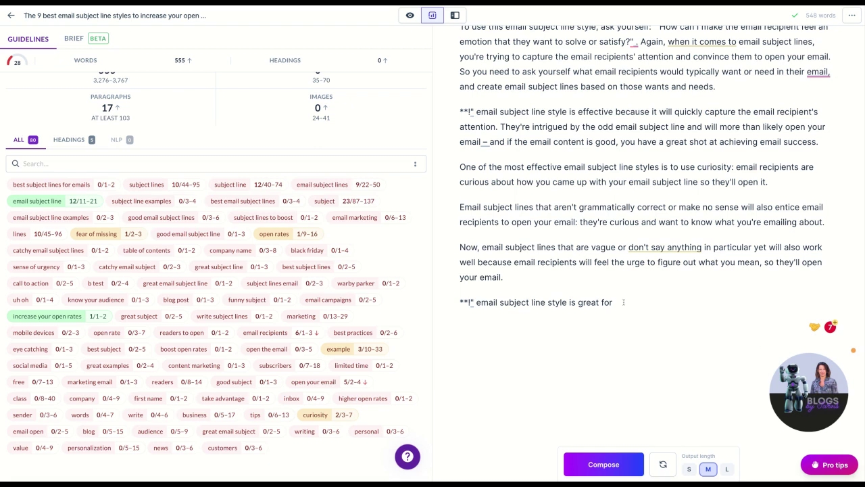
{"action": "left_click", "coordinate": [597, 463]}
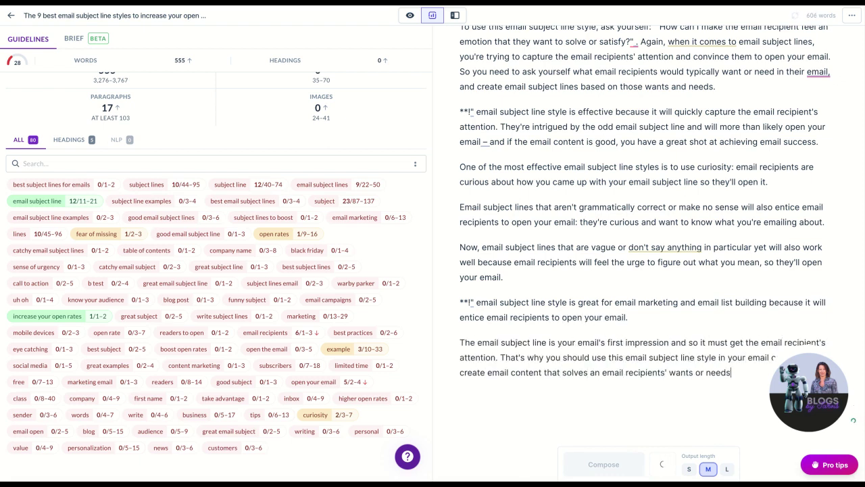
{"action": "left_click", "coordinate": [598, 464]}
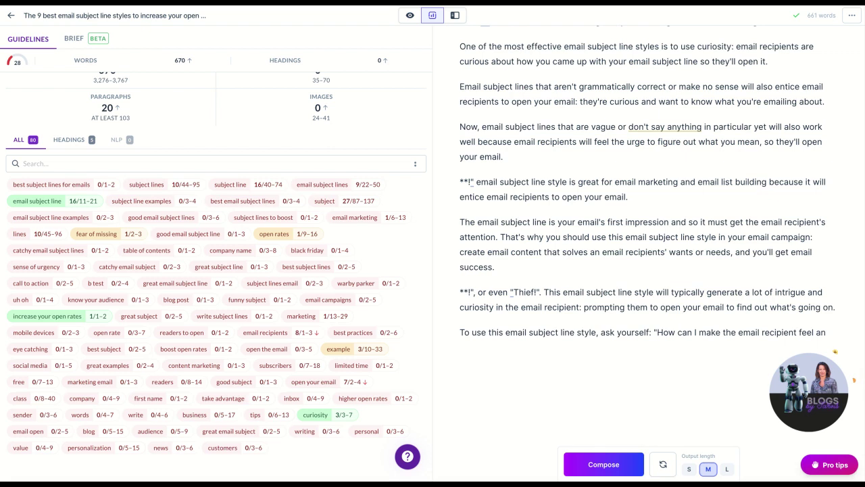
{"action": "left_click", "coordinate": [600, 465]}
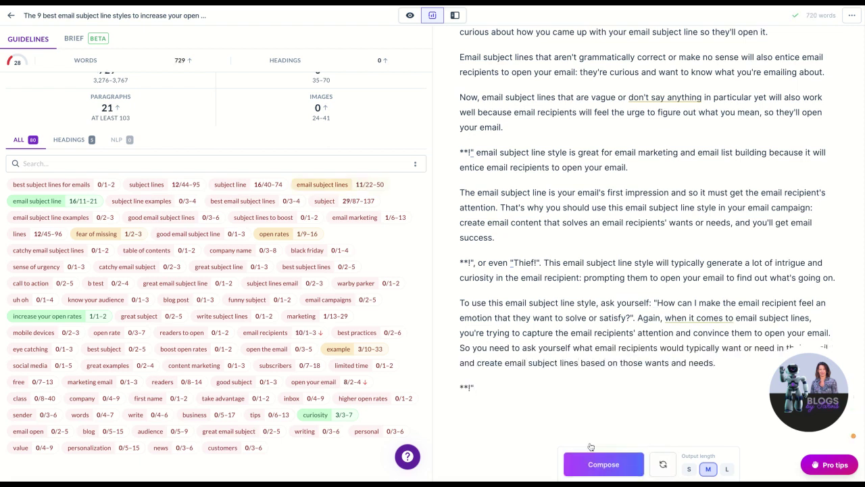
Step: Check the Content Score, Words and Headings stats in the Guidelines panel
{"action": "scroll", "coordinate": [250, 254], "scroll_direction": "up", "scroll_amount": 3}
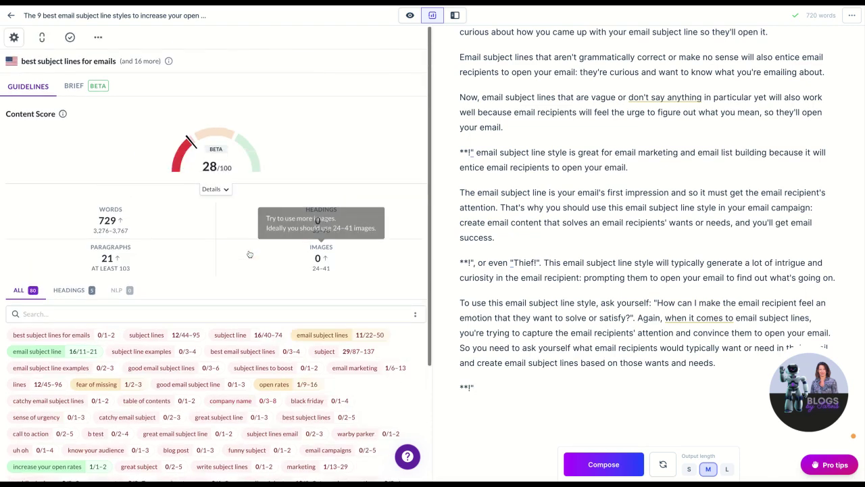
{"action": "mouse_move", "coordinate": [200, 158]}
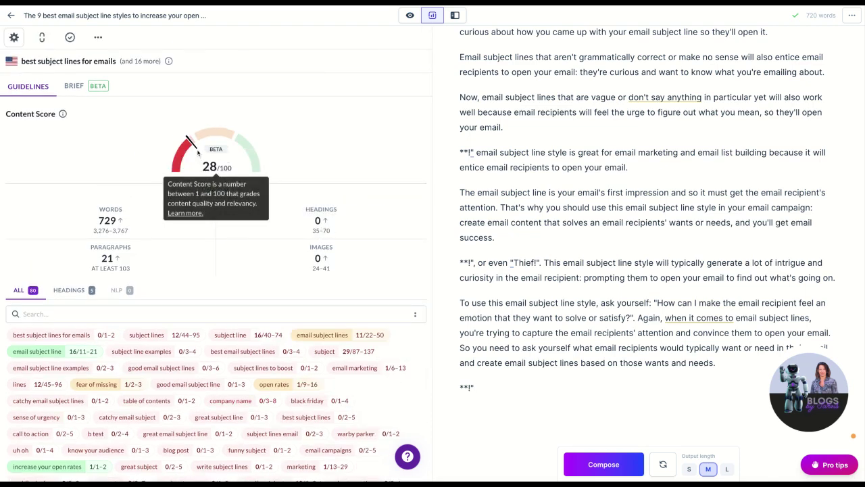
{"action": "mouse_move", "coordinate": [115, 225]}
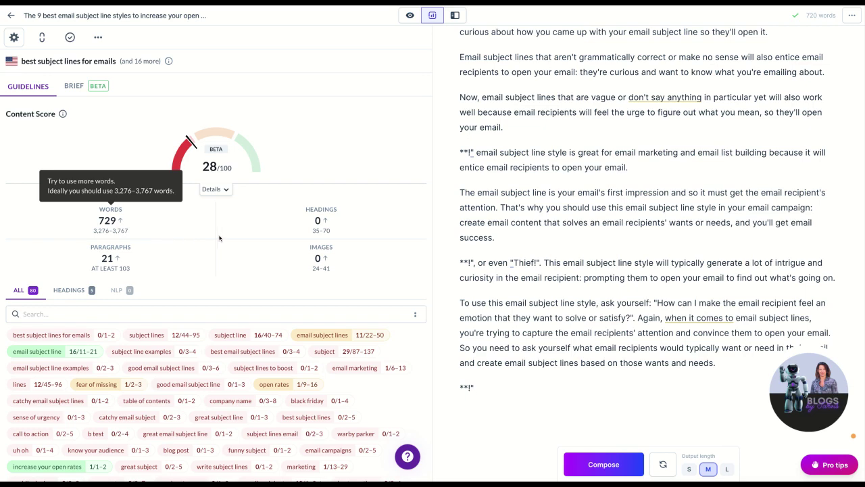
{"action": "mouse_move", "coordinate": [219, 238]}
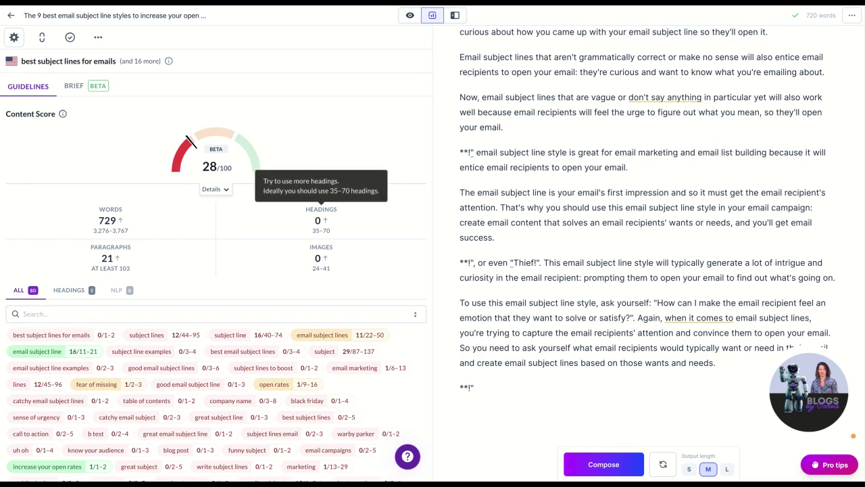
{"action": "scroll", "coordinate": [211, 261], "scroll_direction": "down", "scroll_amount": 3}
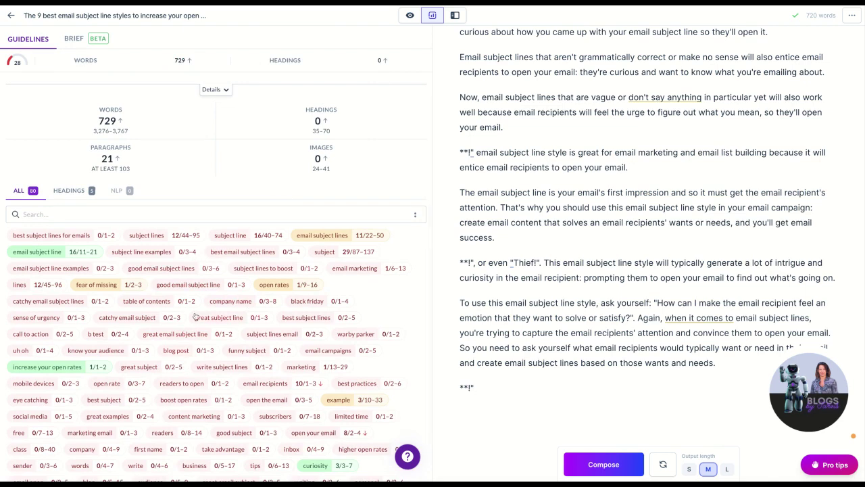
{"action": "scroll", "coordinate": [202, 325], "scroll_direction": "down", "scroll_amount": 1}
{"action": "scroll", "coordinate": [195, 316], "scroll_direction": "up", "scroll_amount": 4}
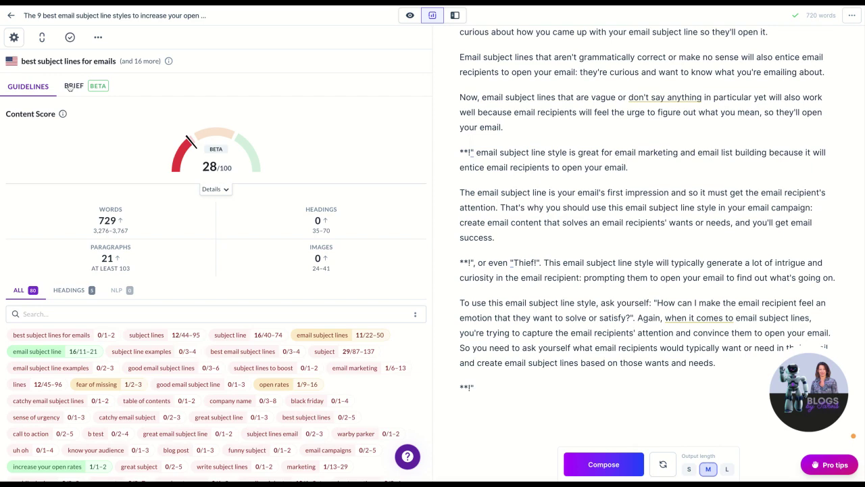
Step: Expand the brief's H2 outline and delete the stray '**!' fragment at the draft's end
{"action": "left_click", "coordinate": [73, 86]}
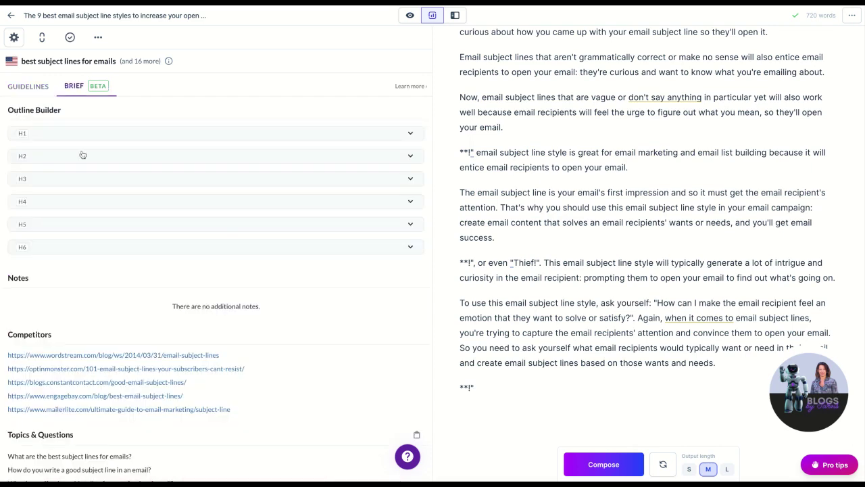
{"action": "left_click", "coordinate": [150, 161]}
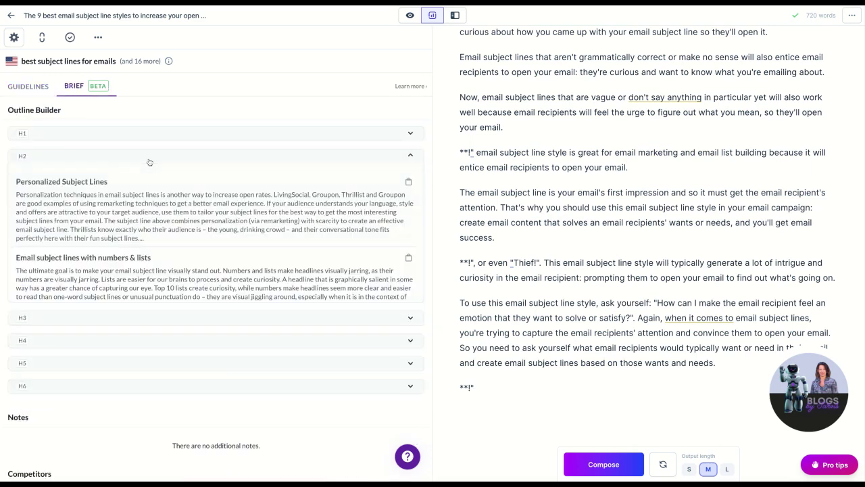
{"action": "scroll", "coordinate": [573, 191], "scroll_direction": "down", "scroll_amount": 3}
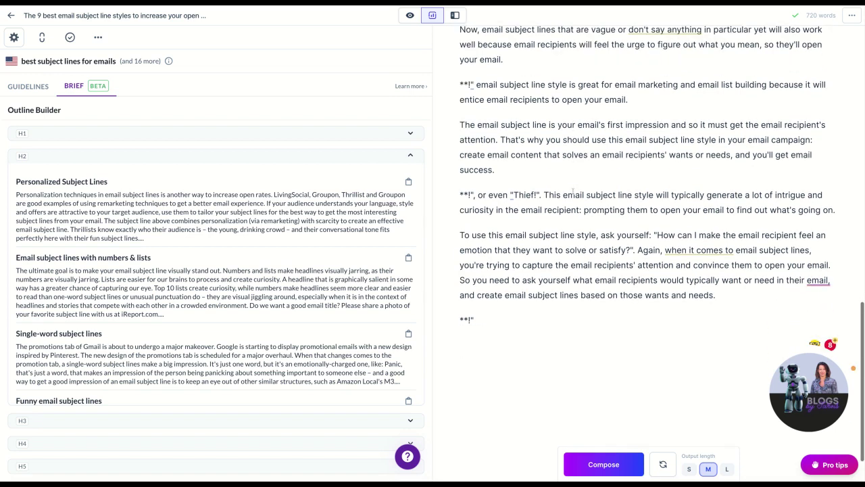
{"action": "left_click_drag", "start_coordinate": [493, 272], "coordinate": [459, 266]}
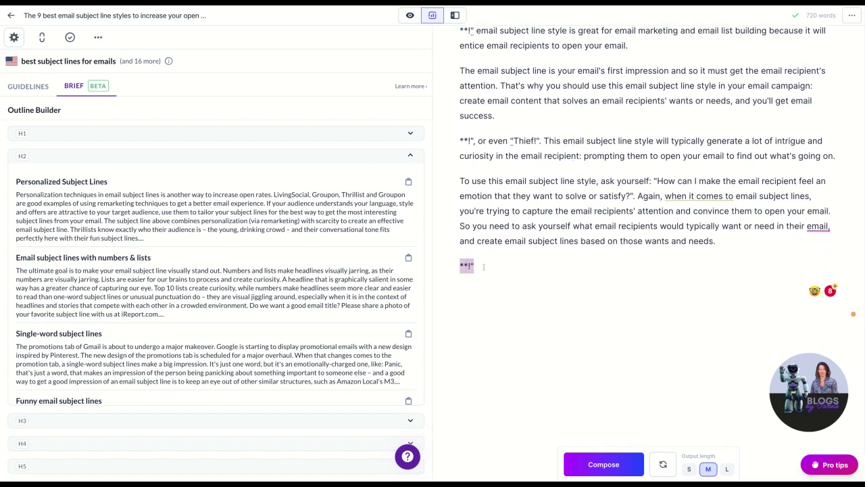
{"action": "key", "text": "BackSpace"}
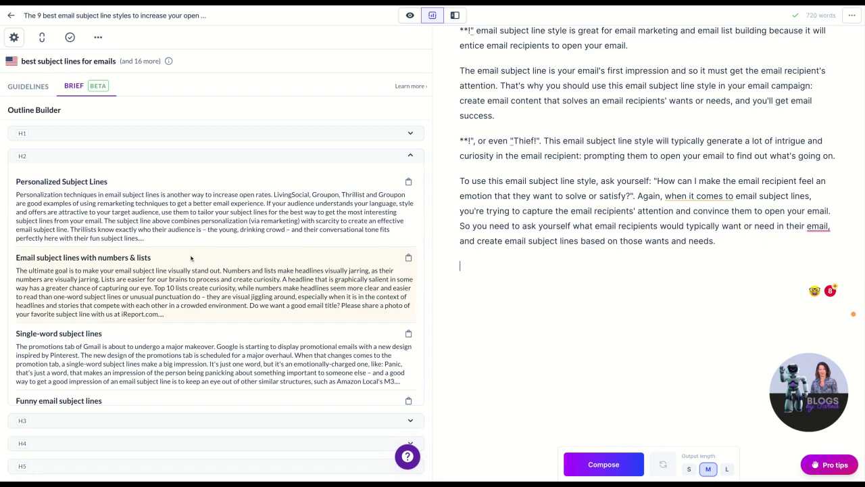
Step: Browse the competitor H2 outline cards such as Personalized Subject Lines
{"action": "scroll", "coordinate": [189, 271], "scroll_direction": "down", "scroll_amount": 3}
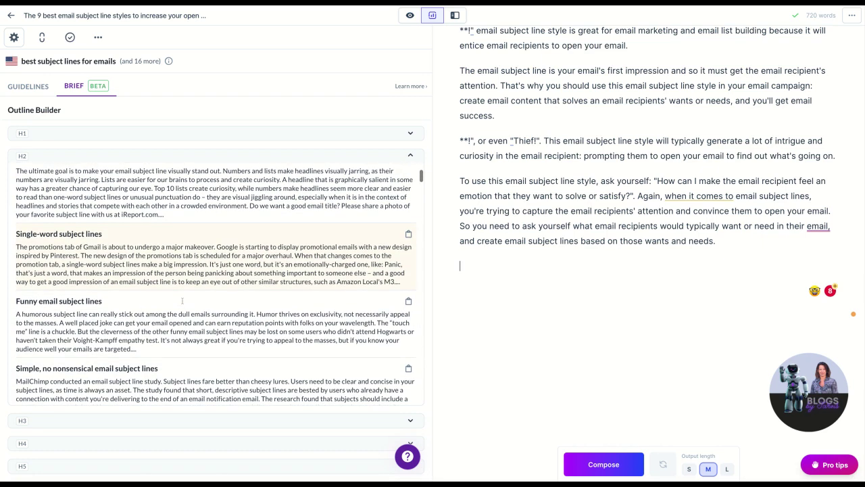
{"action": "scroll", "coordinate": [180, 320], "scroll_direction": "down", "scroll_amount": 1}
{"action": "scroll", "coordinate": [180, 320], "scroll_direction": "down", "scroll_amount": 5}
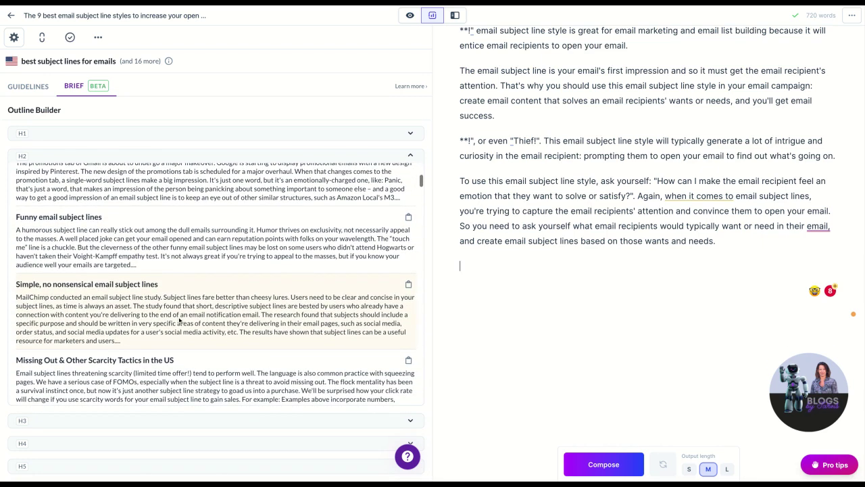
{"action": "scroll", "coordinate": [216, 284], "scroll_direction": "down", "scroll_amount": 4}
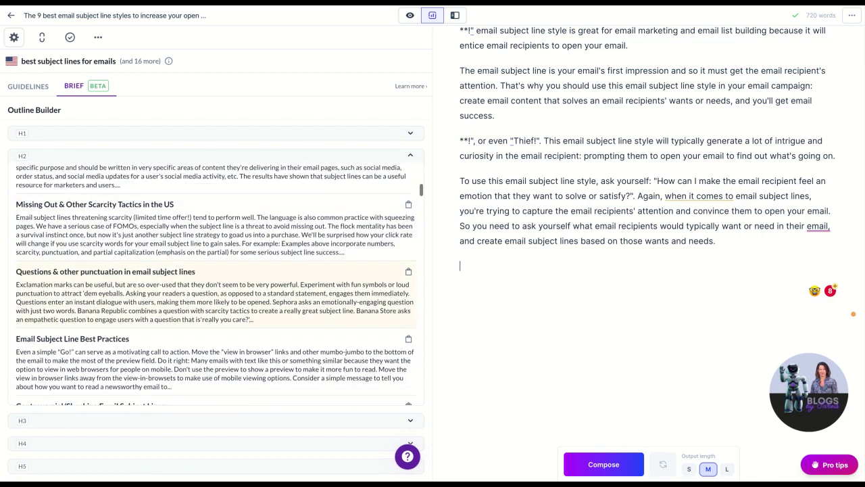
{"action": "scroll", "coordinate": [216, 284], "scroll_direction": "down", "scroll_amount": 2}
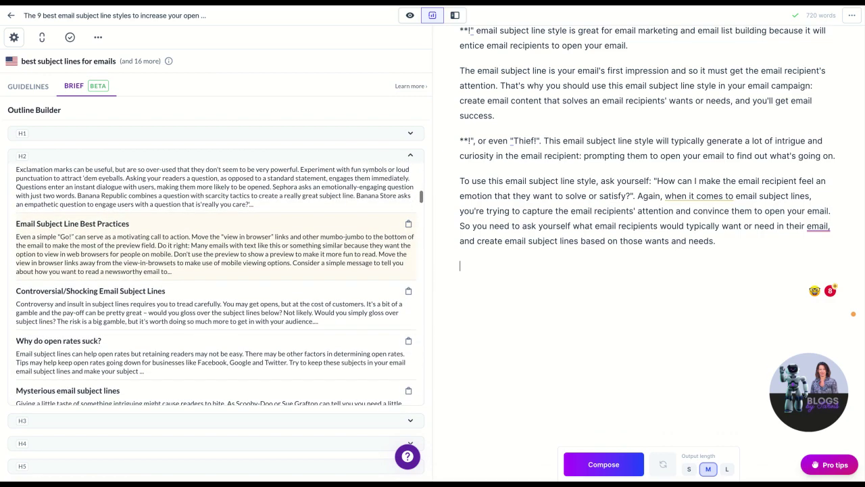
{"action": "scroll", "coordinate": [217, 284], "scroll_direction": "up", "scroll_amount": 4}
{"action": "scroll", "coordinate": [216, 284], "scroll_direction": "up", "scroll_amount": 8}
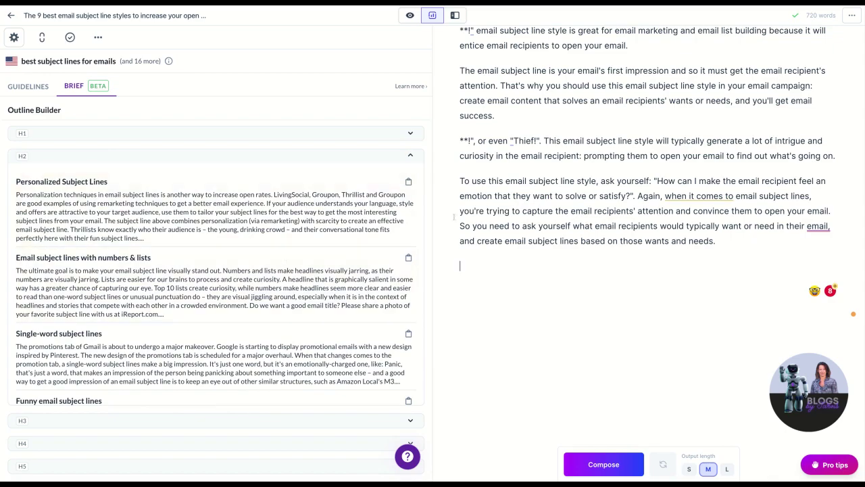
{"action": "scroll", "coordinate": [546, 186], "scroll_direction": "up", "scroll_amount": 15}
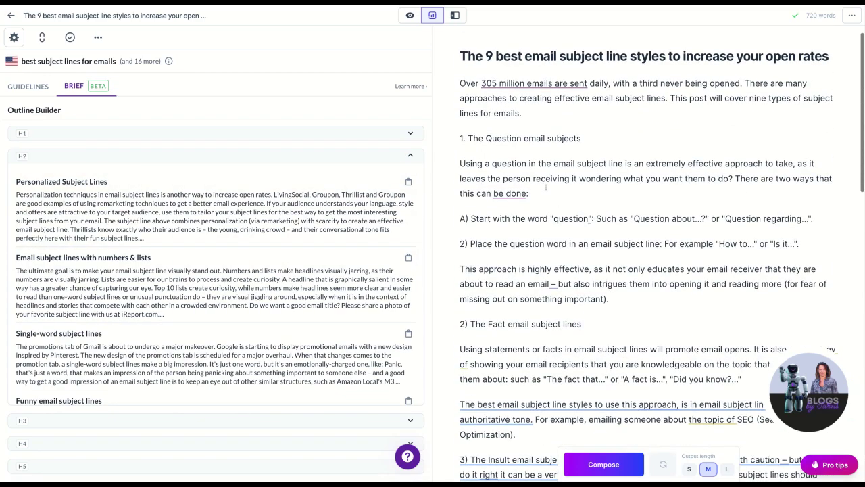
{"action": "scroll", "coordinate": [649, 257], "scroll_direction": "down", "scroll_amount": 15}
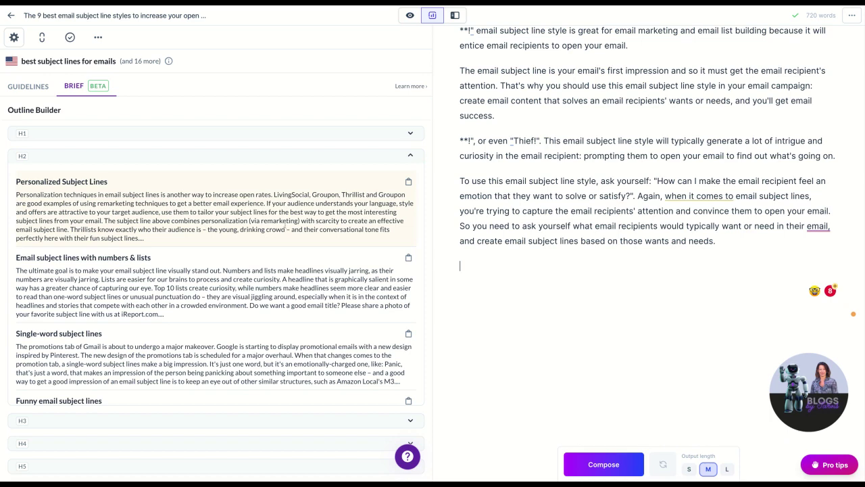
Step: Paste the brief's Personalized Subject Lines heading and paragraph at the draft's end, ending it with a period instead of an ellipsis
{"action": "left_click", "coordinate": [408, 181]}
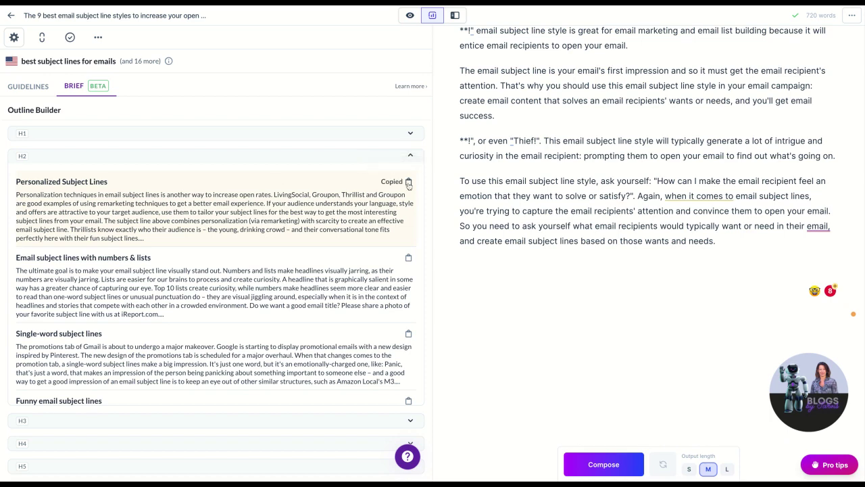
{"action": "left_click", "coordinate": [477, 270]}
{"action": "key", "text": "ctrl+v"}
{"action": "scroll", "coordinate": [551, 269], "scroll_direction": "down", "scroll_amount": 1}
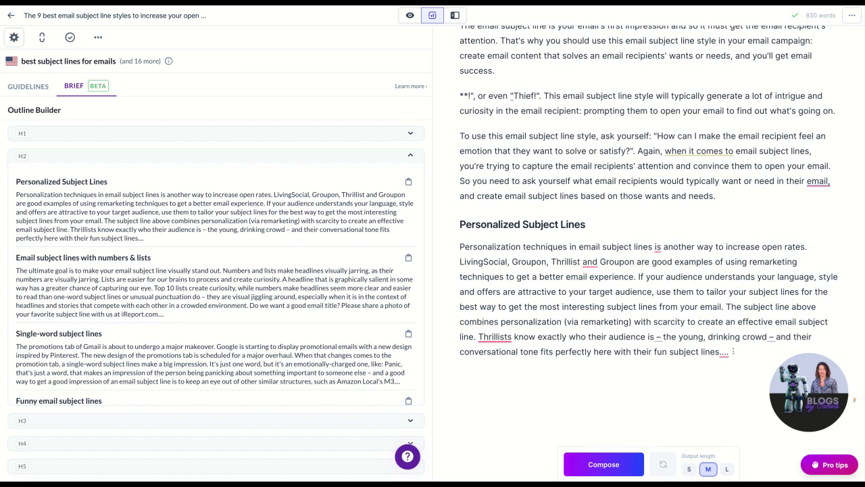
{"action": "key", "text": "BackSpace"}
{"action": "scroll", "coordinate": [649, 250], "scroll_direction": "down", "scroll_amount": 2}
{"action": "type", "text": "."}
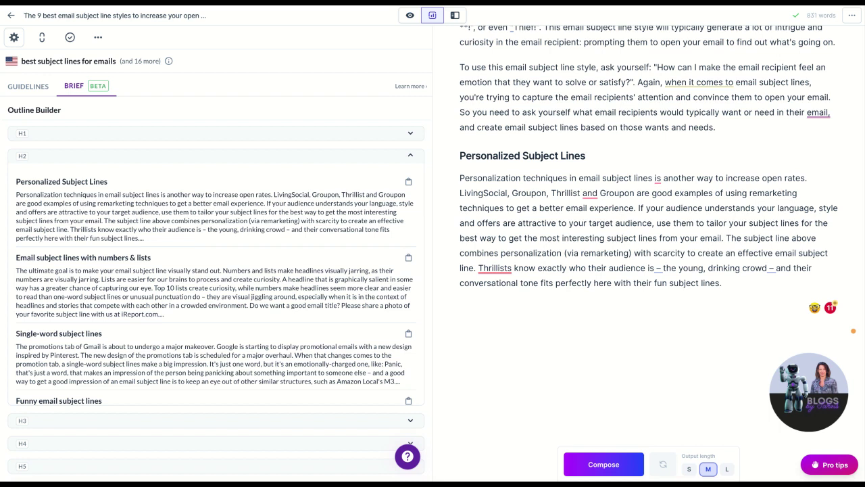
Step: Compose three times so Jarvis adds paragraphs on subject line style, citing Birchbox and Trunk Club
{"action": "left_click", "coordinate": [604, 470]}
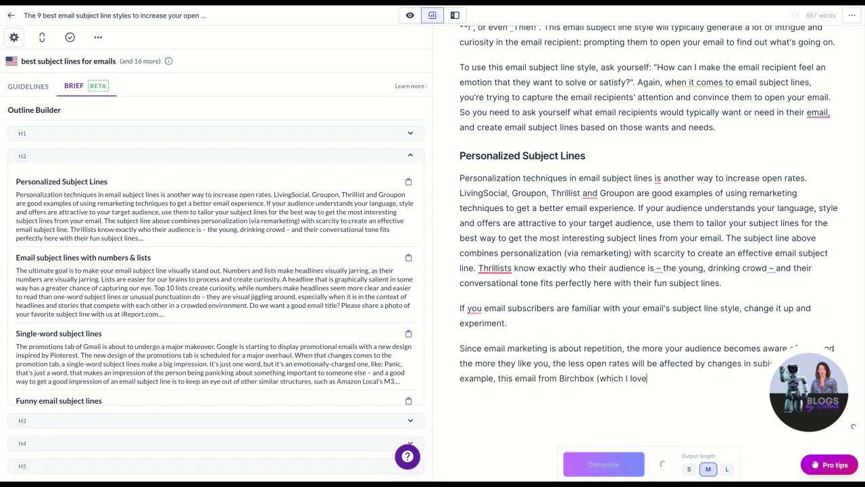
{"action": "scroll", "coordinate": [590, 348], "scroll_direction": "down", "scroll_amount": 2}
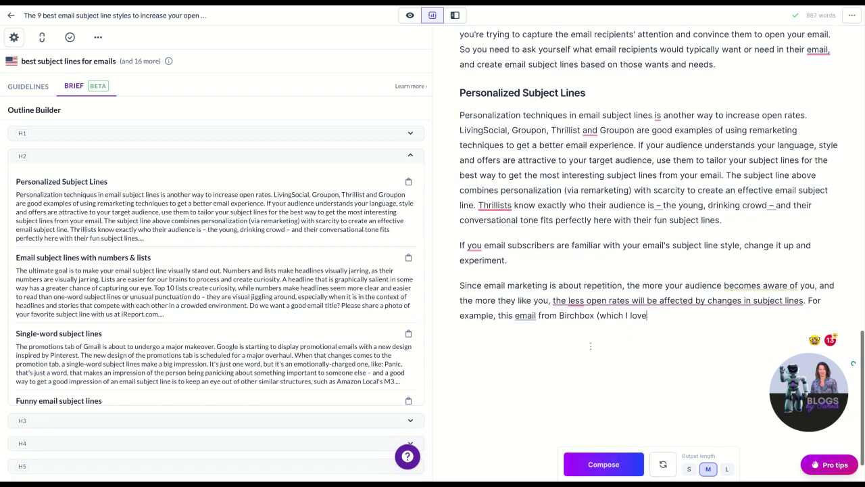
{"action": "left_click", "coordinate": [590, 465]}
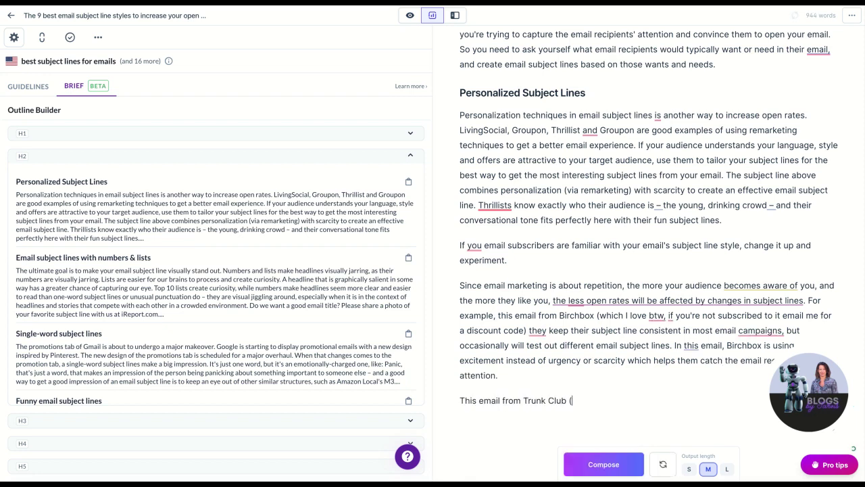
{"action": "left_click", "coordinate": [592, 470]}
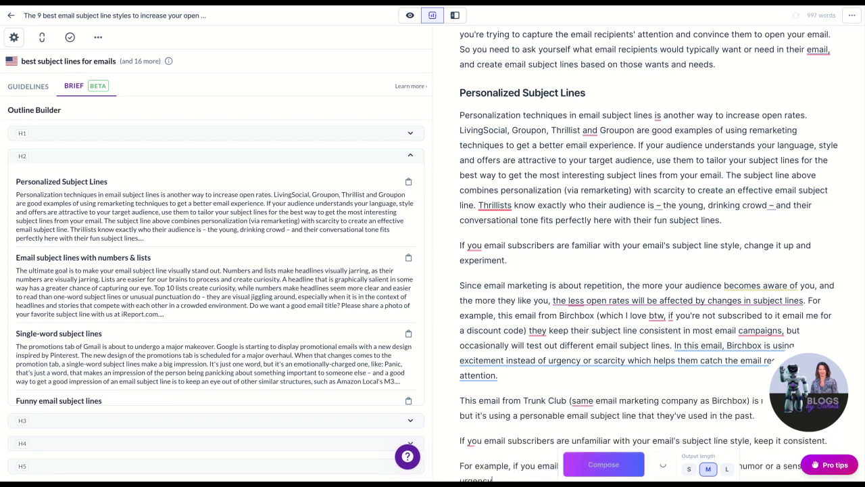
{"action": "scroll", "coordinate": [565, 260], "scroll_direction": "down", "scroll_amount": 1}
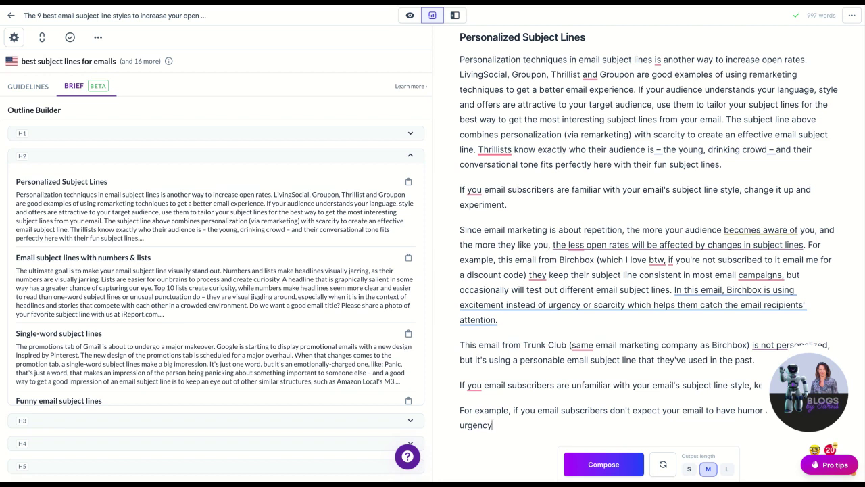
{"action": "scroll", "coordinate": [561, 283], "scroll_direction": "down", "scroll_amount": 1}
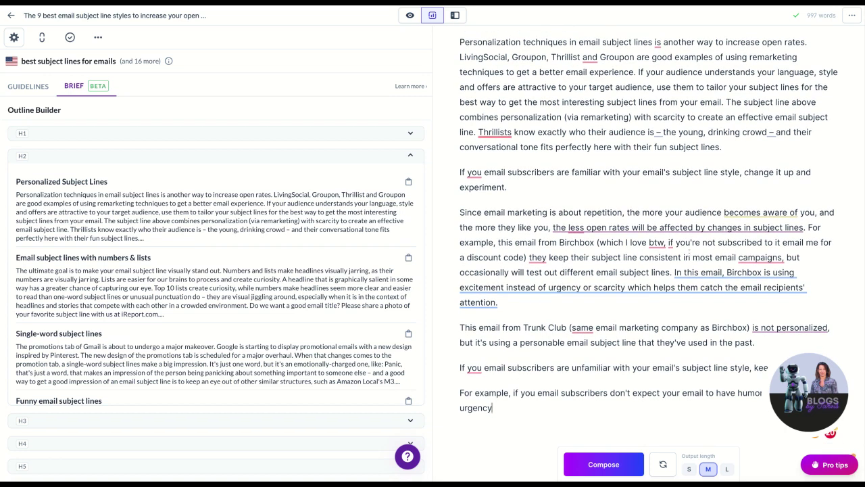
Step: Delete the generated text from the Birchbox example onward and paste the brief's 'Email subject lines with numbers & lists' section
{"action": "key", "text": "shift+Down"}
{"action": "key", "text": "shift+Down"}
{"action": "key", "text": "shift+Down"}
{"action": "key", "text": "shift+Down"}
{"action": "key", "text": "shift+Down"}
{"action": "key", "text": "shift+Down"}
{"action": "key", "text": "shift+Down"}
{"action": "key", "text": "shift+Down"}
{"action": "key", "text": "shift+Down"}
{"action": "key", "text": "shift+Down"}
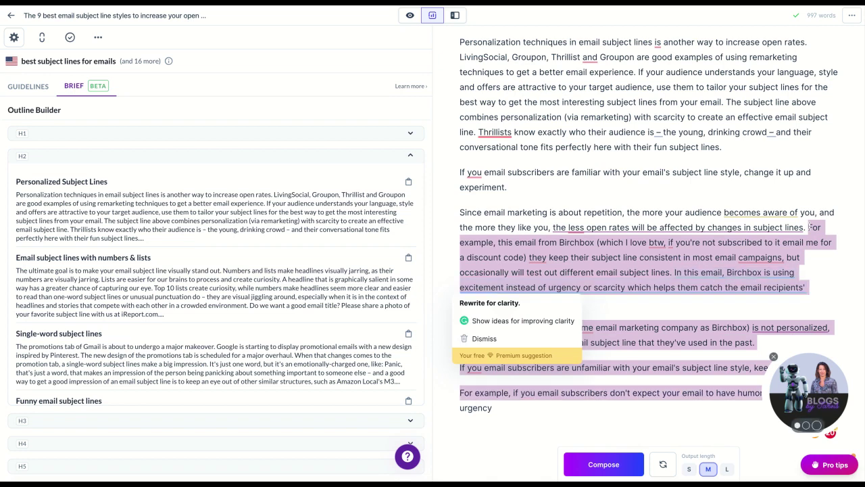
{"action": "key", "text": "BackSpace"}
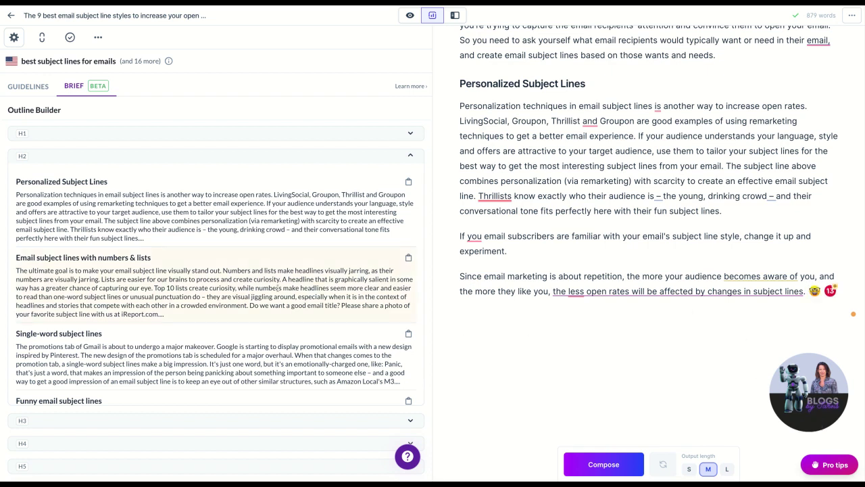
{"action": "left_click", "coordinate": [409, 258]}
{"action": "key", "text": "Return"}
{"action": "key", "text": "Return"}
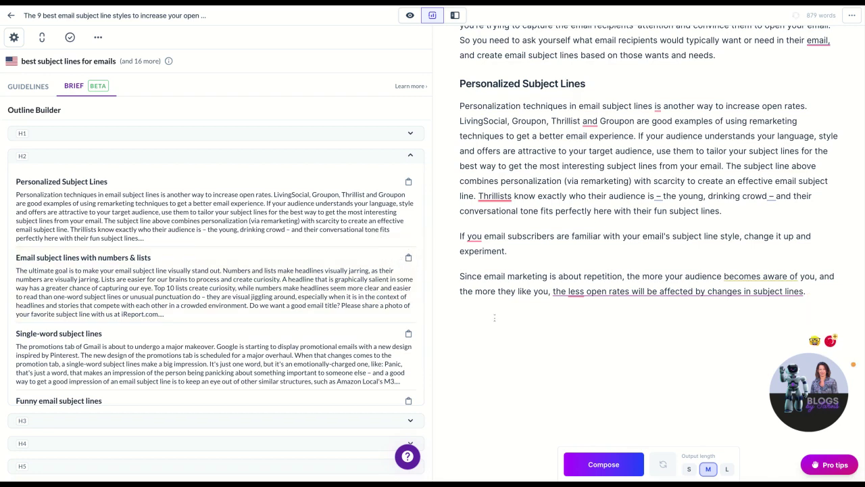
{"action": "key", "text": "ctrl+v"}
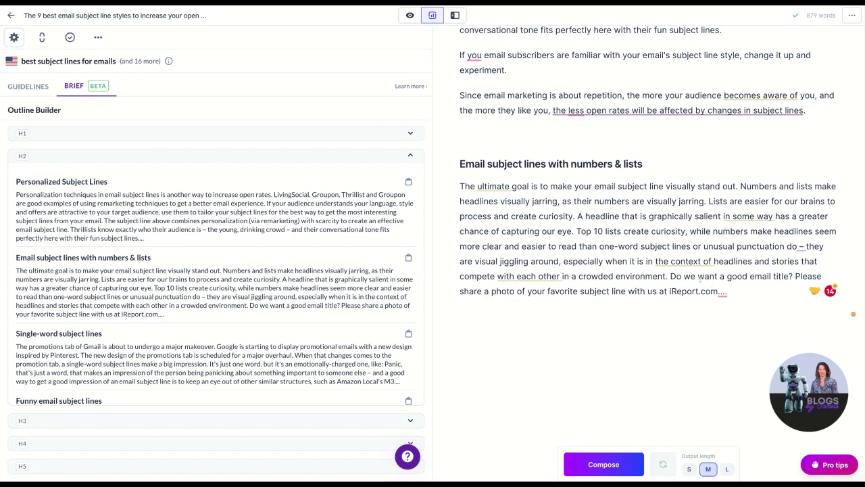
Step: Remove the iReport.com sentence and let Jarvis compose a paragraph on numbers and all caps in titles
{"action": "left_click_drag", "start_coordinate": [792, 276], "coordinate": [728, 291]}
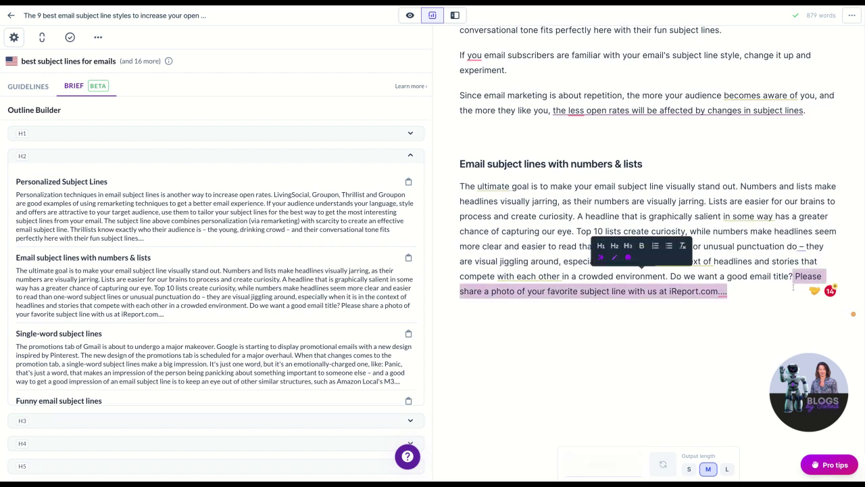
{"action": "key", "text": "BackSpace"}
{"action": "left_click", "coordinate": [625, 464]}
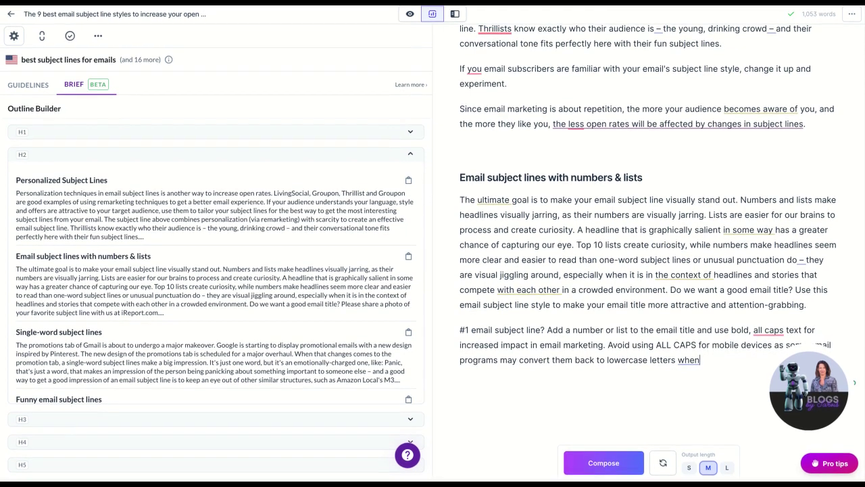
{"action": "left_click_drag", "start_coordinate": [702, 362], "coordinate": [460, 331]}
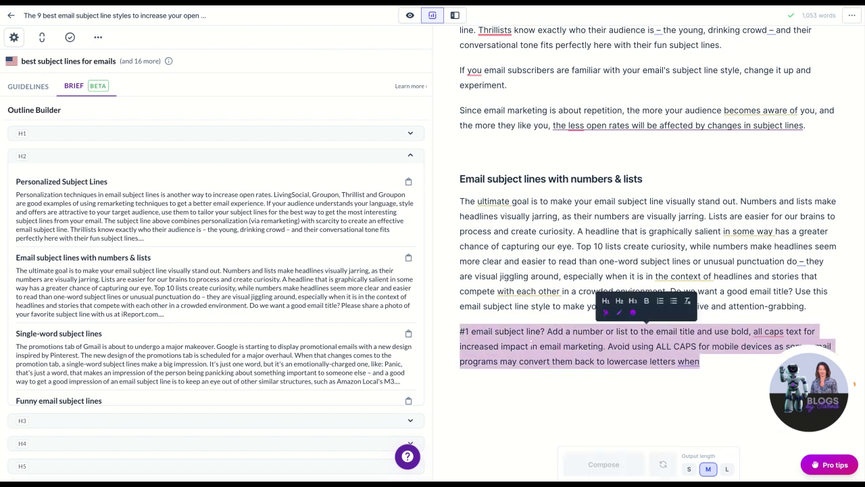
Step: Compose a 40%-more-clicks split-test paragraph and an 'Email Subject Line #2: Curiosity' section, trimming the dangling 'Did you'
{"action": "key", "text": "Right"}
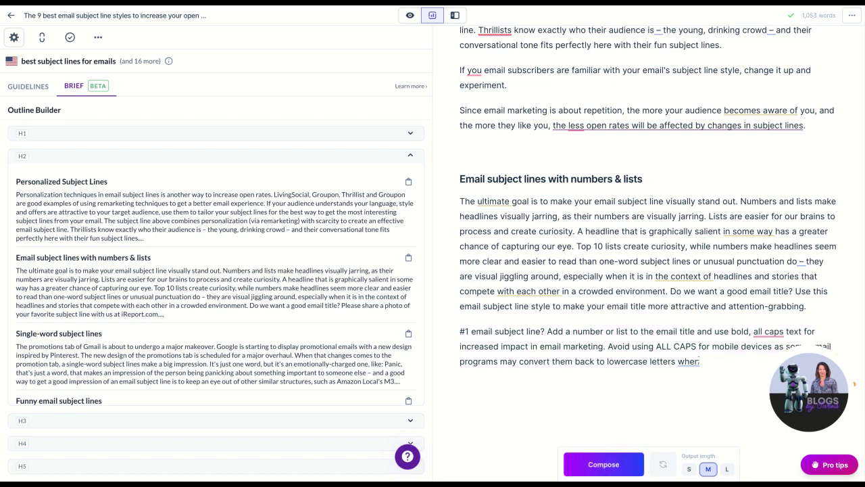
{"action": "left_click", "coordinate": [603, 464]}
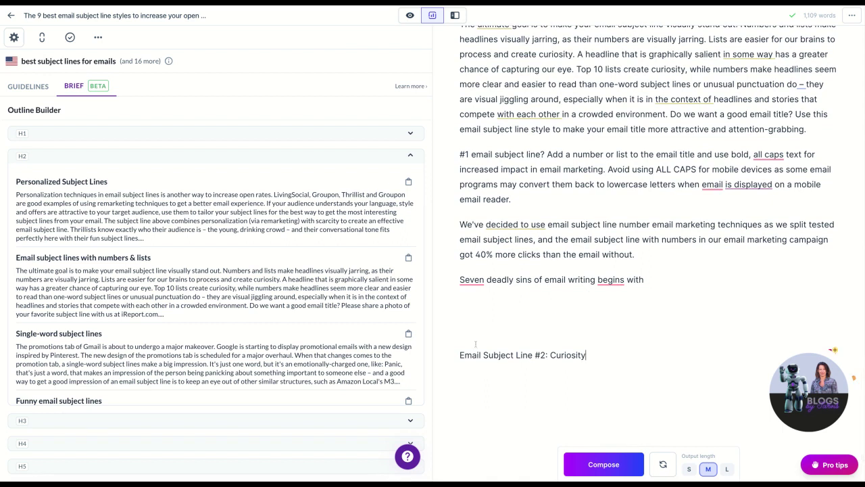
{"action": "left_click", "coordinate": [588, 462]}
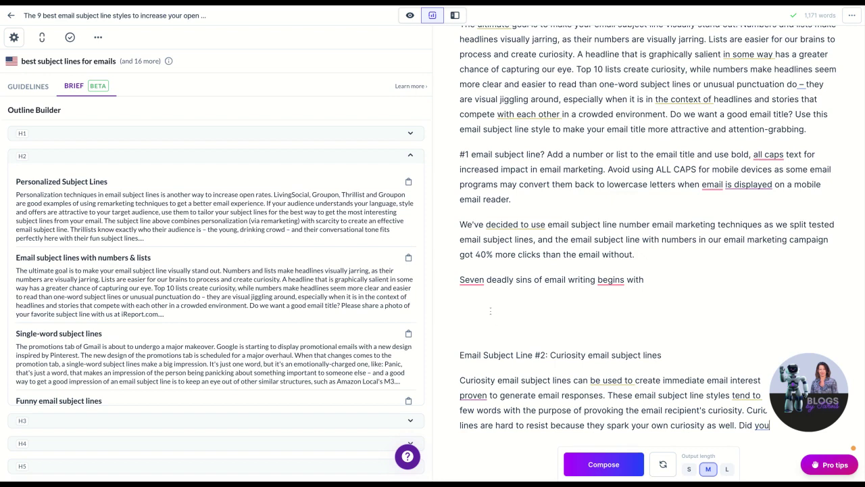
{"action": "scroll", "coordinate": [483, 307], "scroll_direction": "down", "scroll_amount": 2}
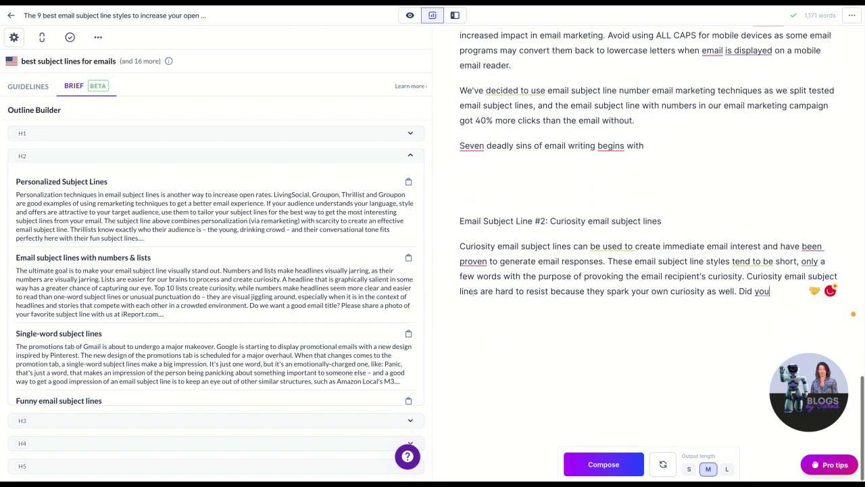
{"action": "key", "text": "BackSpace"}
{"action": "key", "text": "BackSpace"}
{"action": "key", "text": "BackSpace"}
{"action": "key", "text": "BackSpace"}
{"action": "key", "text": "BackSpace"}
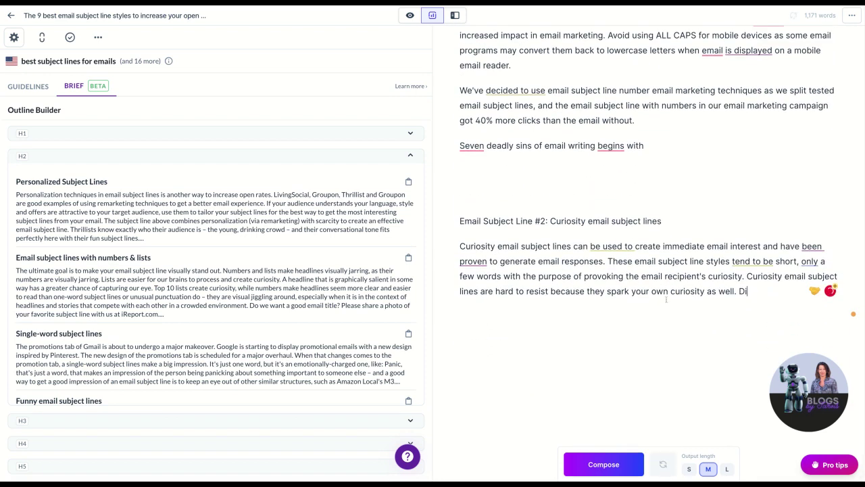
{"action": "key", "text": "BackSpace"}
{"action": "key", "text": "BackSpace"}
Step: Paste the brief's 'Single-word subject lines' heading and paragraph after the Curiosity section
{"action": "key", "text": "Return"}
{"action": "key", "text": "Return"}
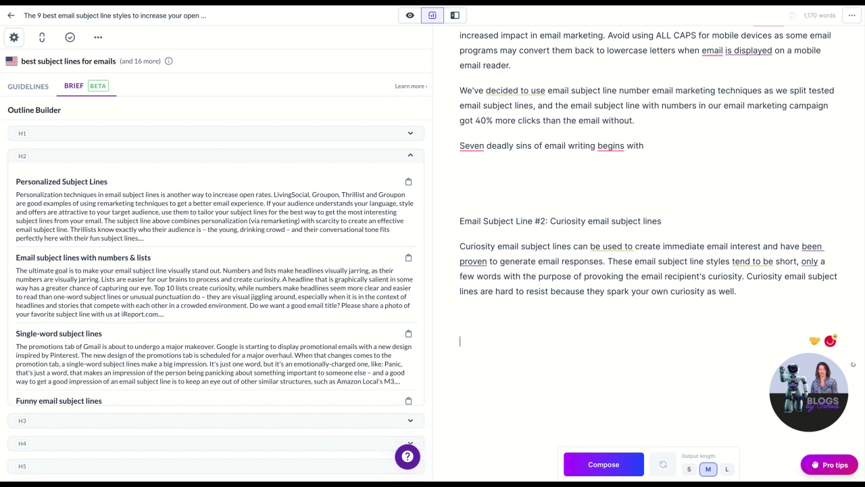
{"action": "left_click", "coordinate": [408, 333]}
{"action": "left_click", "coordinate": [496, 331]}
{"action": "key", "text": "ctrl+v"}
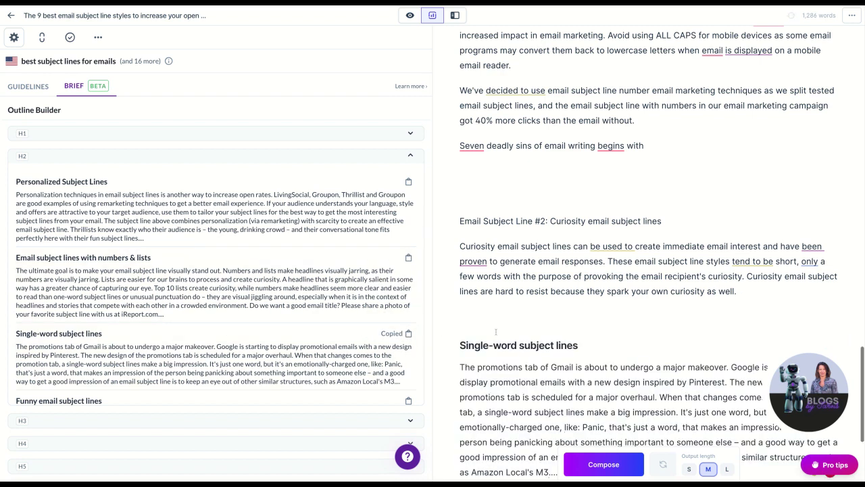
{"action": "scroll", "coordinate": [496, 331], "scroll_direction": "down", "scroll_amount": 1}
{"action": "scroll", "coordinate": [649, 243], "scroll_direction": "down", "scroll_amount": 1}
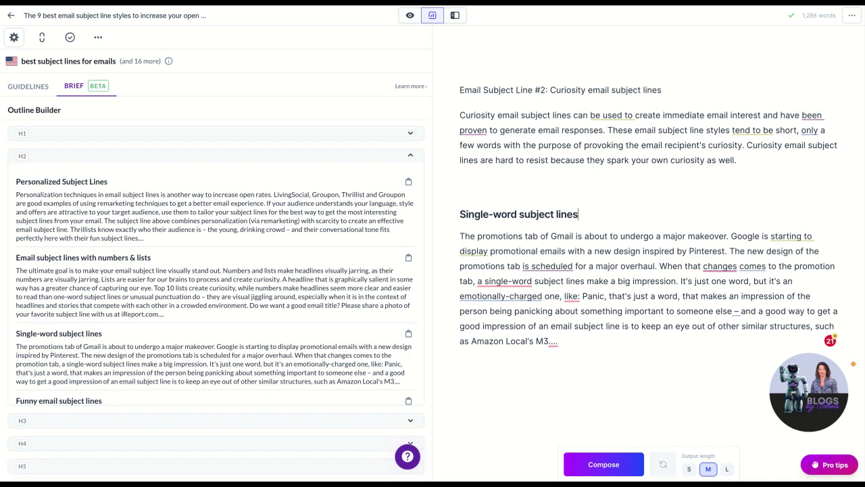
Step: Place the cursor right after the Personalized Subject Lines heading
{"action": "scroll", "coordinate": [579, 226], "scroll_direction": "up", "scroll_amount": 10}
{"action": "scroll", "coordinate": [579, 226], "scroll_direction": "down", "scroll_amount": 1}
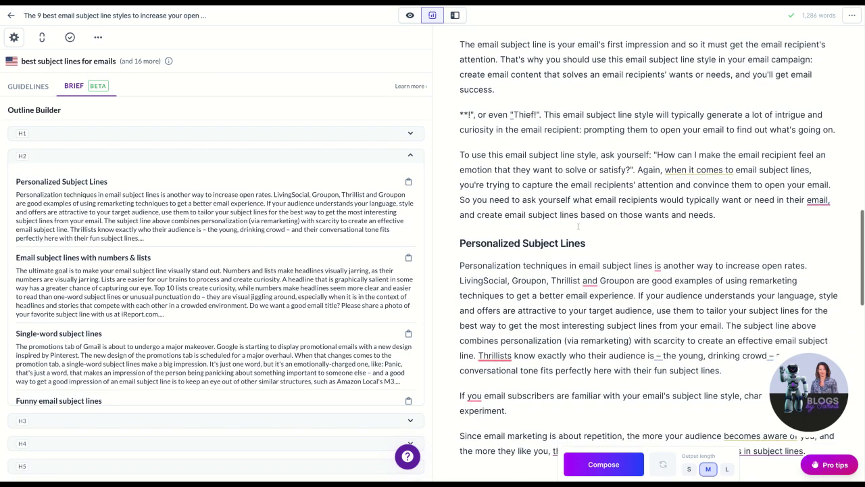
{"action": "left_click", "coordinate": [585, 243]}
Step: Under the heading, run the prompt 'Write a paragraph about personalised subject lines in cold emails'
{"action": "key", "text": "Return"}
{"action": "key", "text": "Return"}
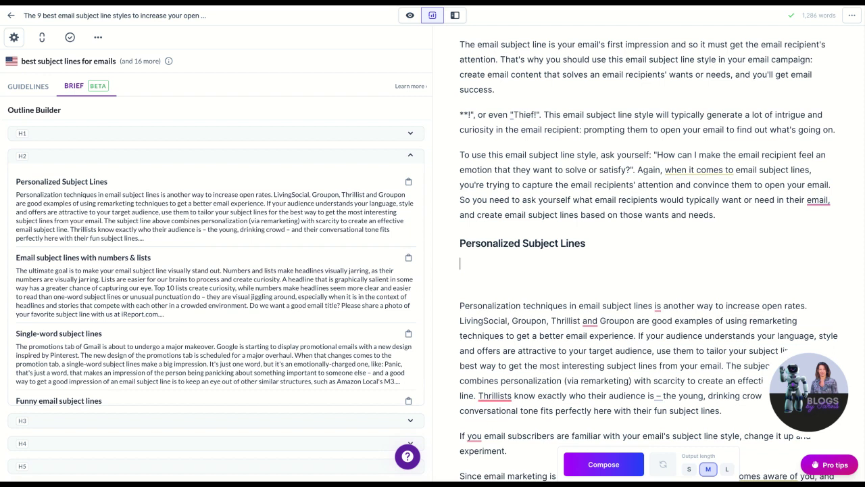
{"action": "type", "text": "Write a paragraph"}
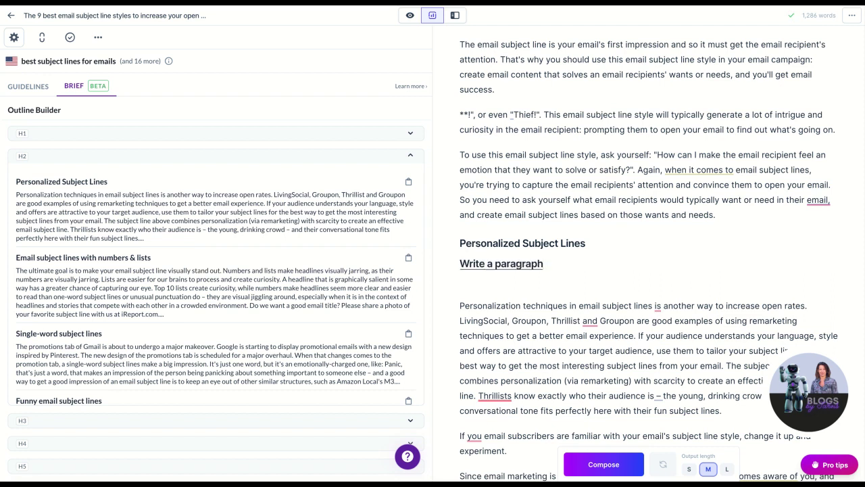
{"action": "type", "text": " about personalised subject lines"}
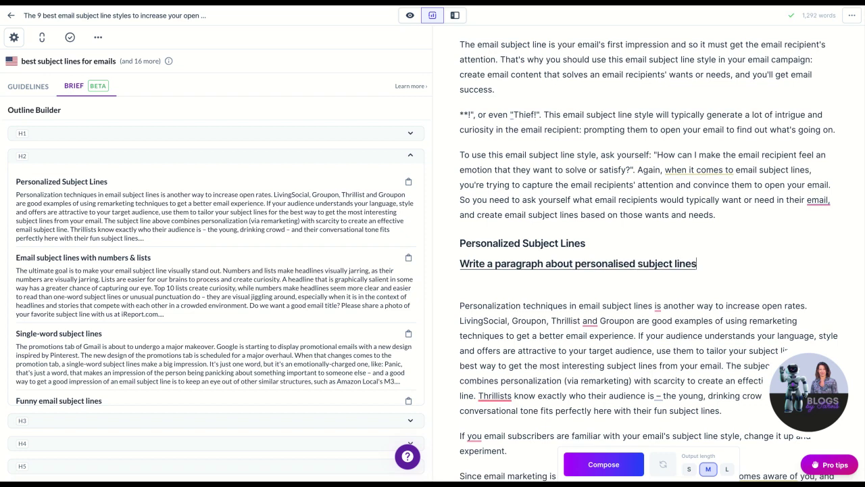
{"action": "type", "text": " in cold emails"}
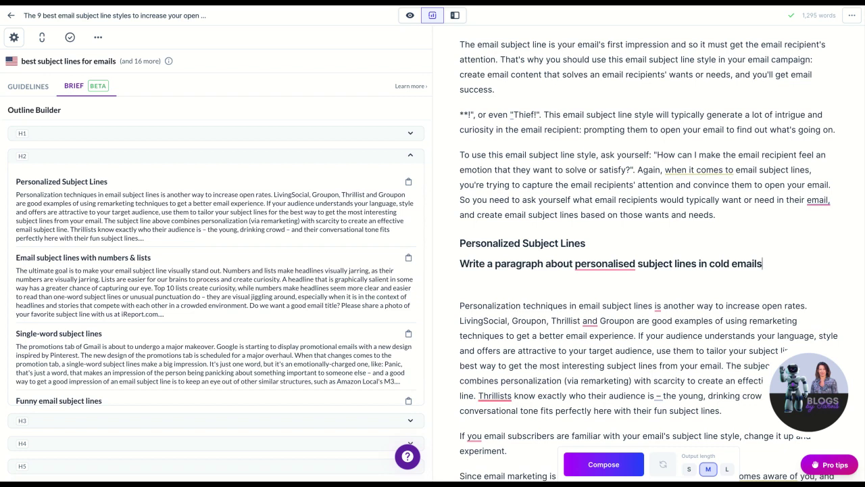
{"action": "key", "text": "shift+Home"}
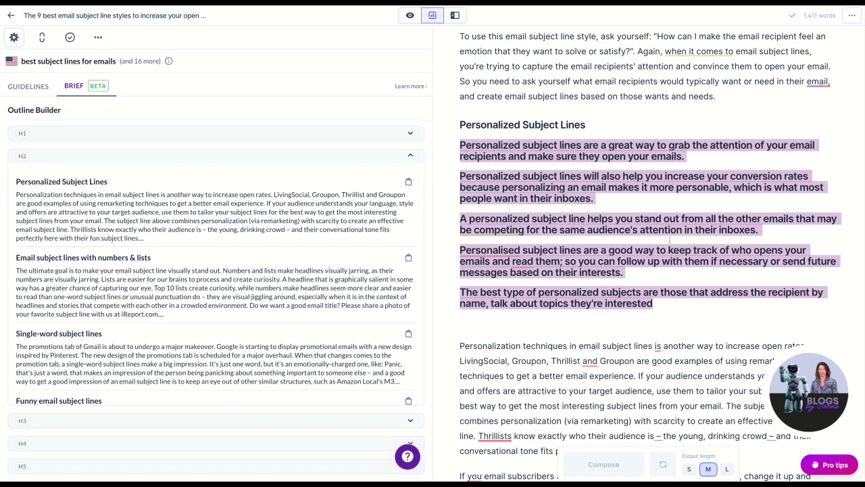
Step: Reset styles on the four bold generated paragraphs and the 'best type of personalized subjects' heading
{"action": "left_click_drag", "start_coordinate": [684, 156], "coordinate": [457, 145]}
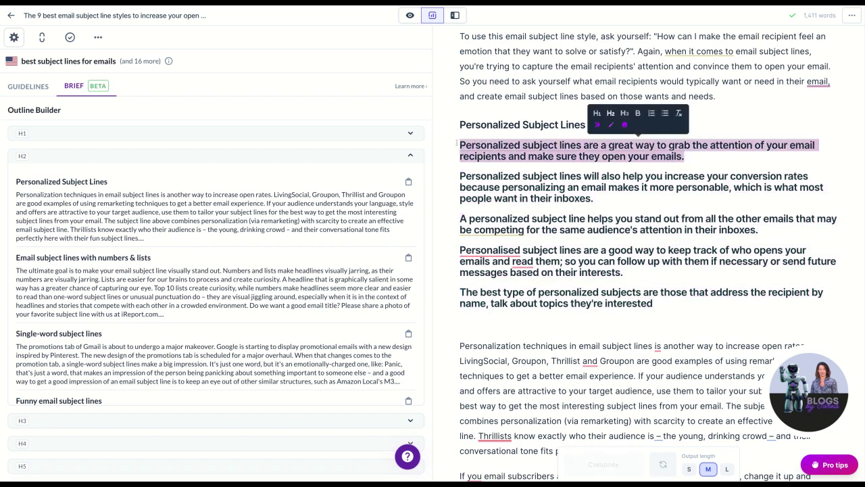
{"action": "left_click", "coordinate": [679, 113]}
{"action": "left_click_drag", "start_coordinate": [593, 213], "coordinate": [458, 190]}
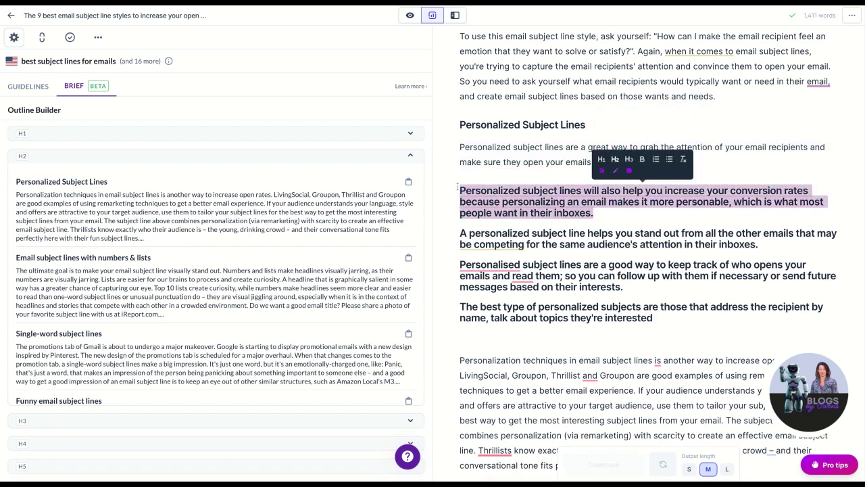
{"action": "left_click", "coordinate": [682, 160]}
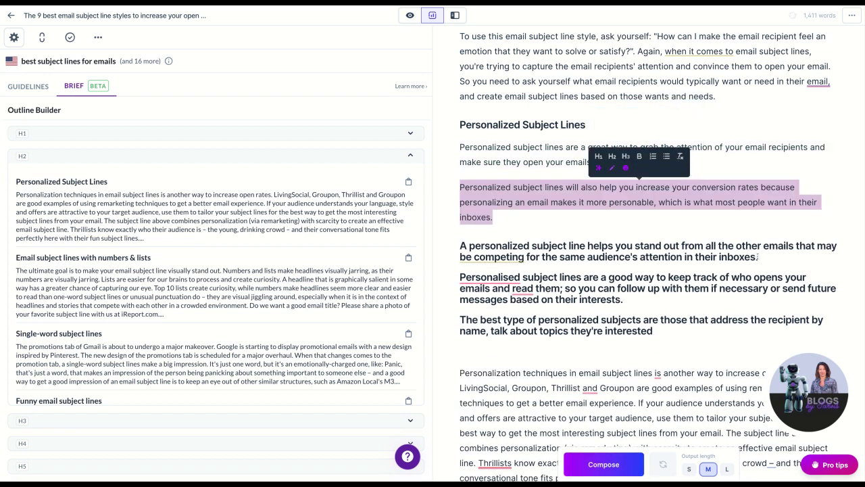
{"action": "left_click_drag", "start_coordinate": [758, 257], "coordinate": [460, 246]}
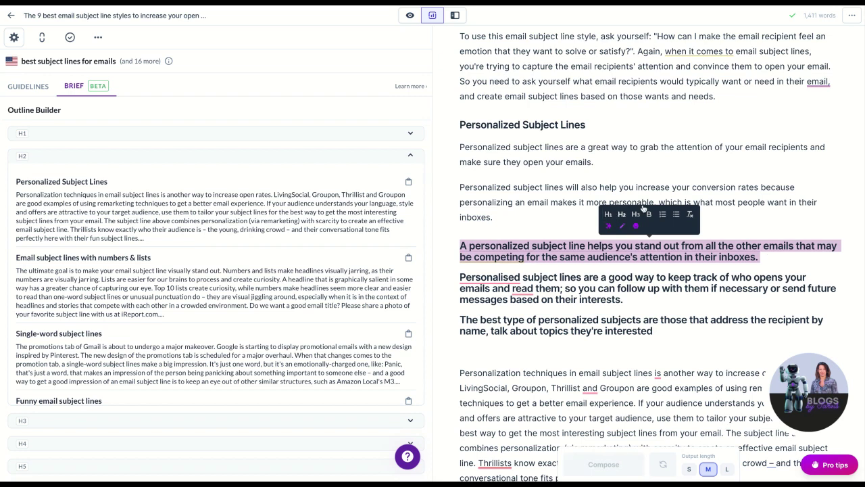
{"action": "left_click", "coordinate": [689, 214]}
{"action": "triple_click", "coordinate": [628, 310]}
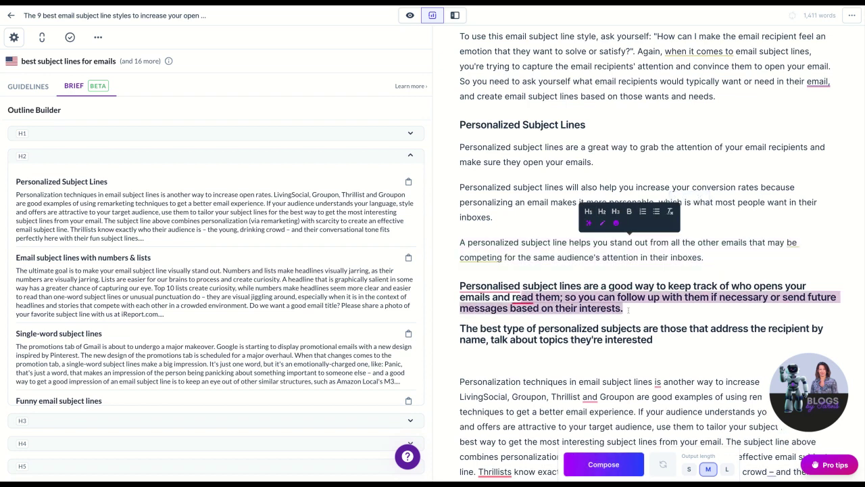
{"action": "left_click", "coordinate": [684, 253]}
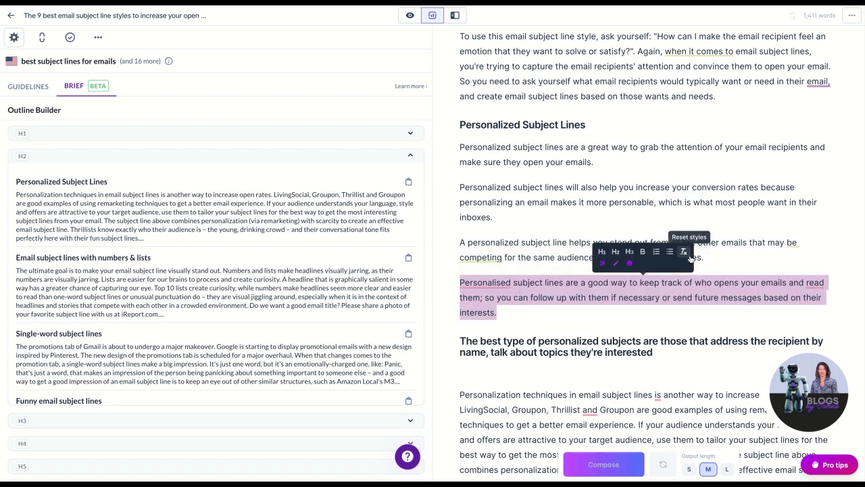
{"action": "left_click_drag", "start_coordinate": [654, 352], "coordinate": [460, 340]}
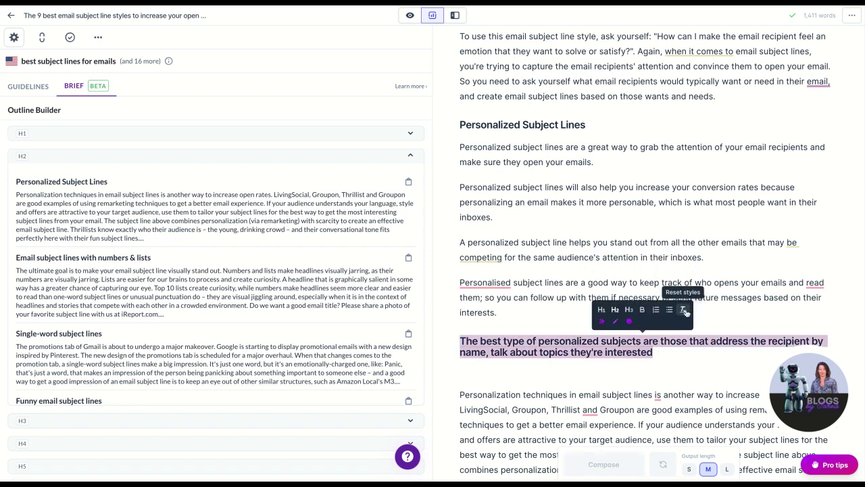
{"action": "left_click", "coordinate": [685, 311]}
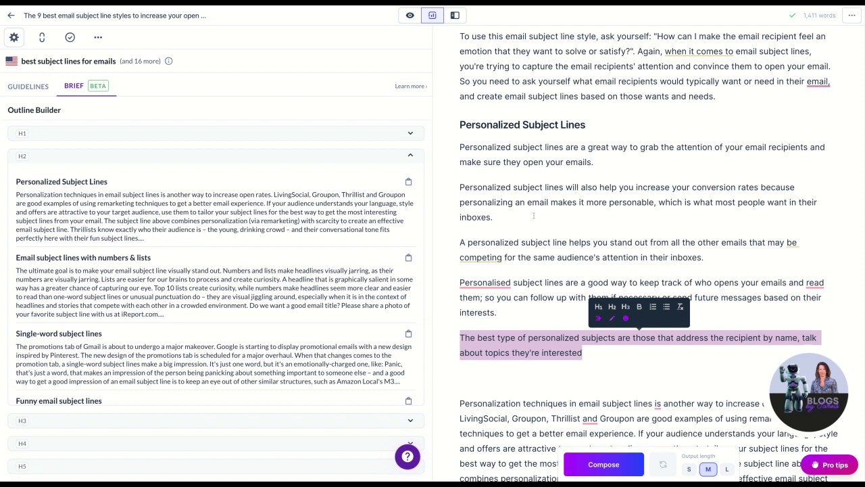
{"action": "left_click", "coordinate": [533, 216]}
{"action": "scroll", "coordinate": [533, 216], "scroll_direction": "down", "scroll_amount": 1}
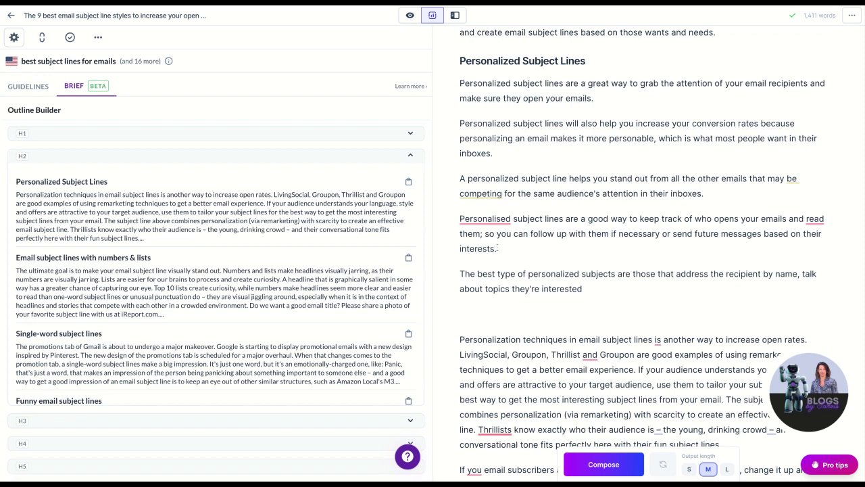
Step: Delete the 'Personalised subject lines' and 'best type of personalized subjects' paragraphs with their blank lines
{"action": "left_click_drag", "start_coordinate": [497, 248], "coordinate": [461, 218]}
{"action": "key", "text": "BackSpace"}
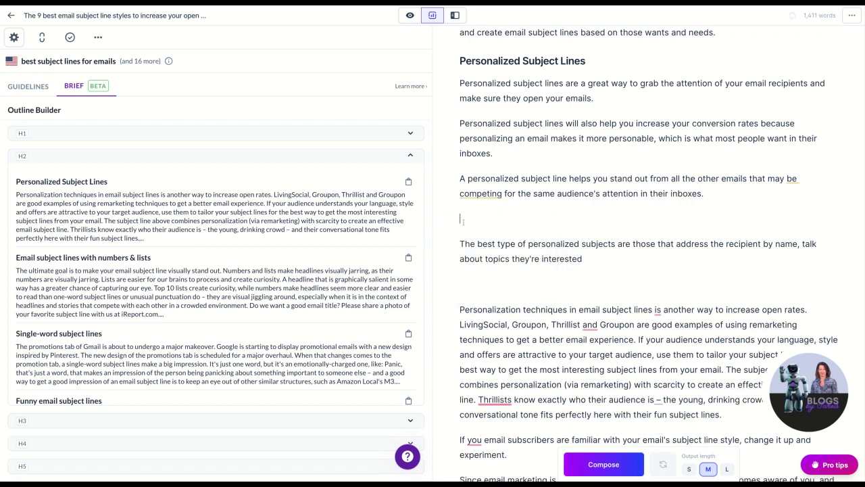
{"action": "key", "text": "BackSpace"}
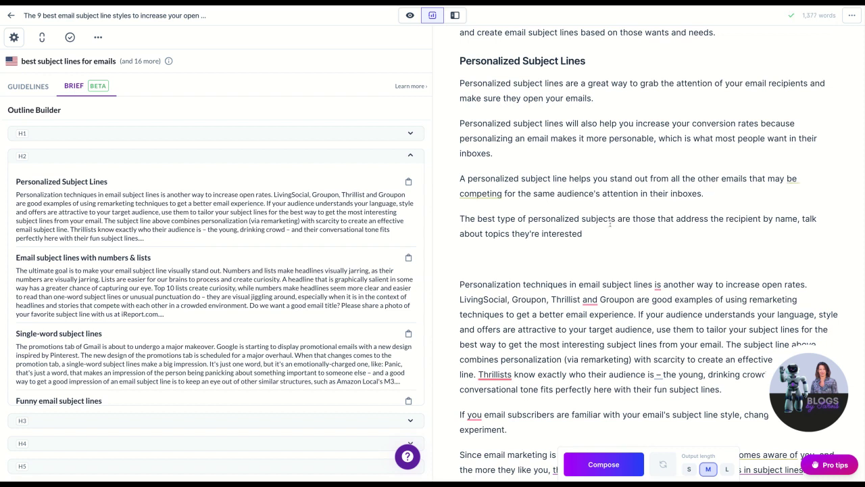
{"action": "left_click_drag", "start_coordinate": [596, 233], "coordinate": [460, 218]}
{"action": "key", "text": "BackSpace"}
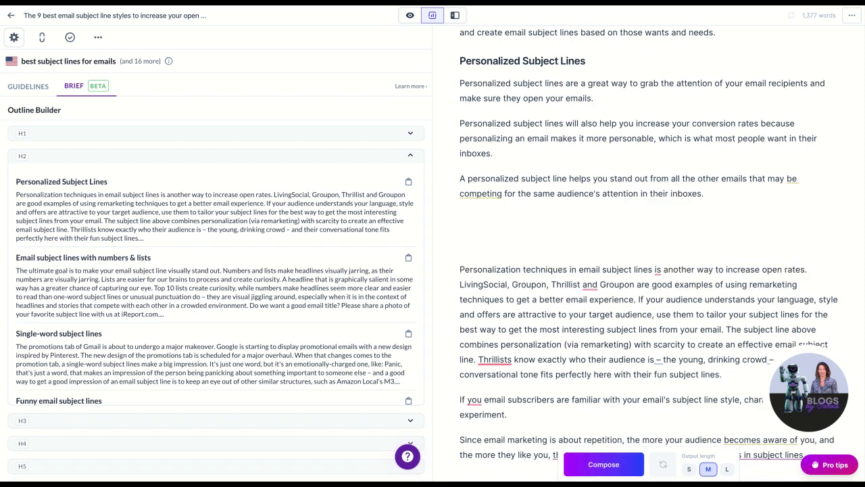
{"action": "key", "text": "BackSpace"}
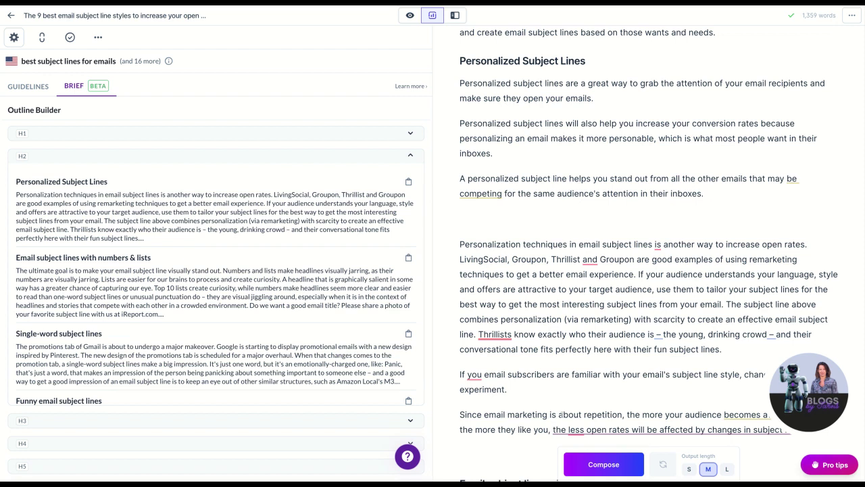
Step: Let Jarvis compose after 'in their inboxes.', then delete the generated text
{"action": "left_click", "coordinate": [583, 463]}
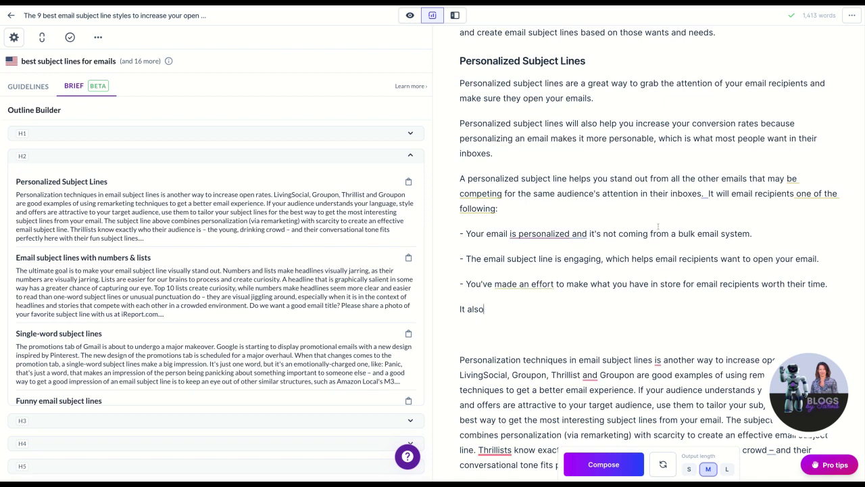
{"action": "left_click_drag", "start_coordinate": [708, 193], "coordinate": [484, 309]}
{"action": "key", "text": "BackSpace"}
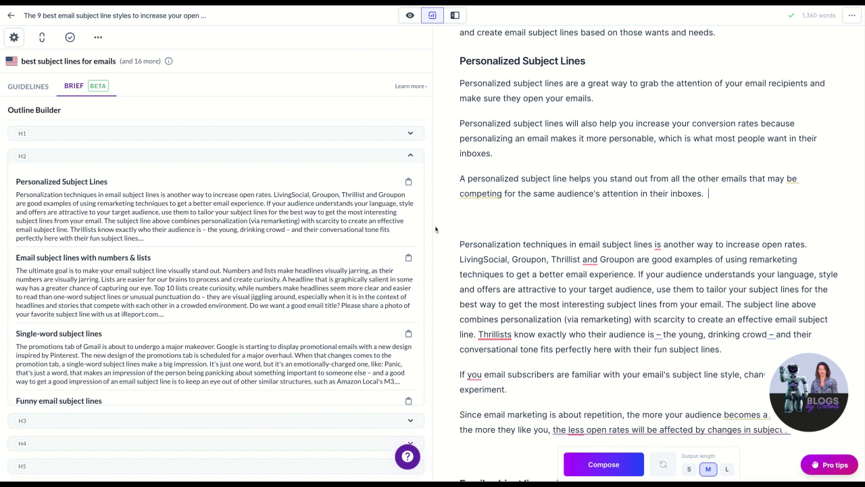
Step: After 'wants and needs.', run the prompt 'Write a blog post conclusion paragraph based on the text above'
{"action": "left_click", "coordinate": [493, 193]}
{"action": "scroll", "coordinate": [511, 161], "scroll_direction": "up", "scroll_amount": 3}
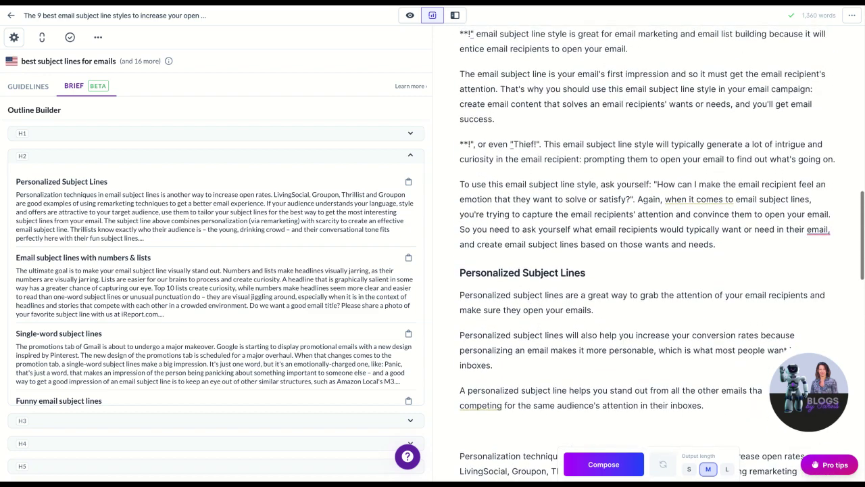
{"action": "left_click", "coordinate": [718, 243]}
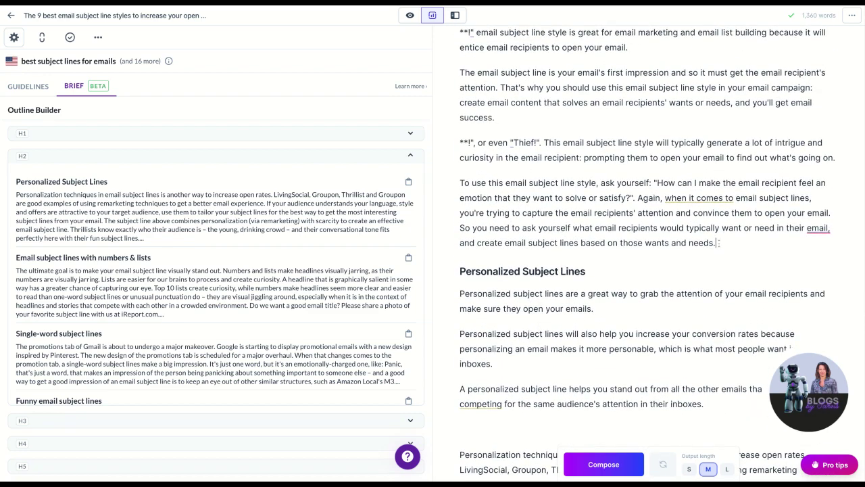
{"action": "key", "text": "Return"}
{"action": "key", "text": "Return"}
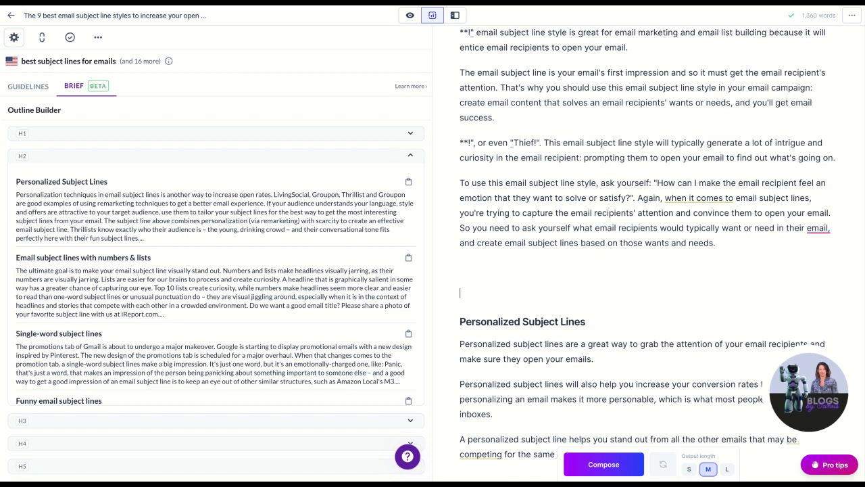
{"action": "type", "text": "Write a blog post conclusion"}
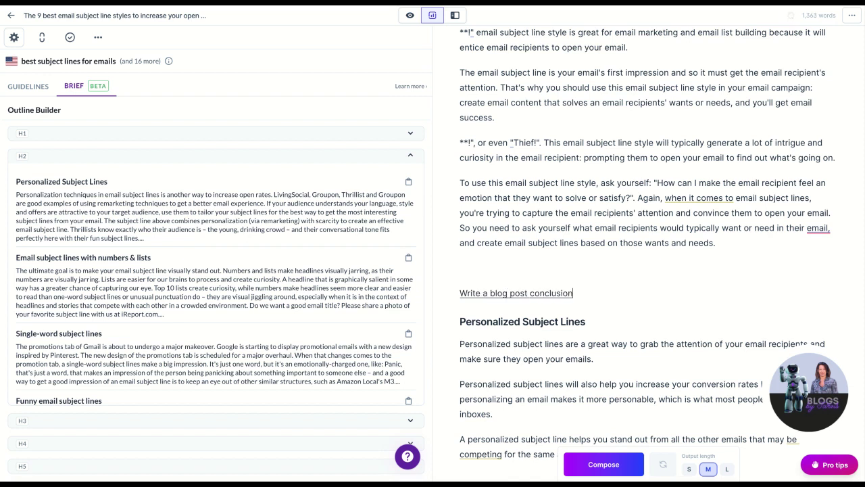
{"action": "type", "text": " paragraph based on the text above"}
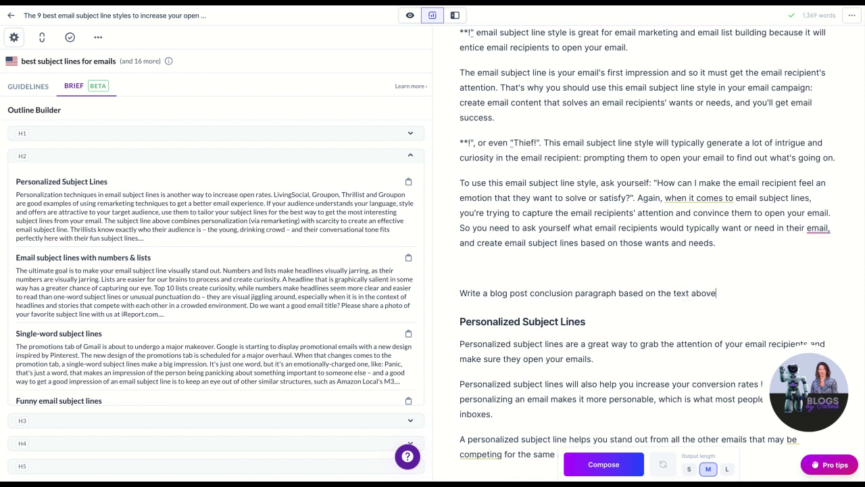
{"action": "key", "text": "ctrl+Return"}
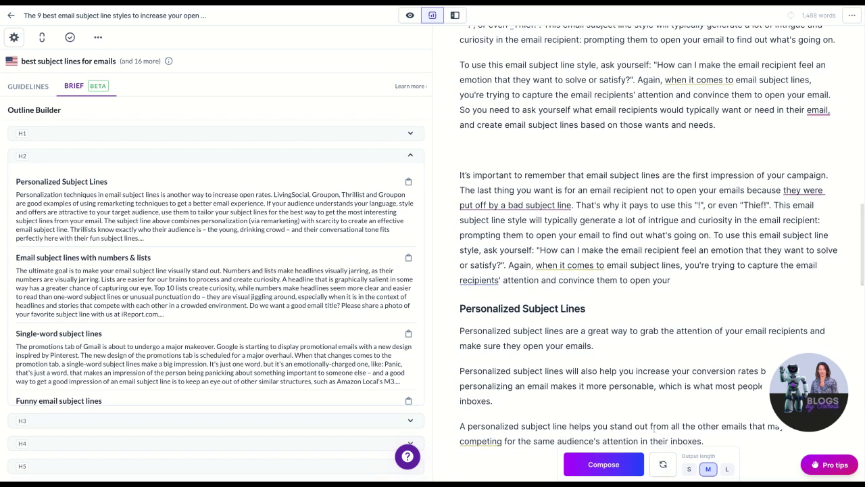
Step: Let Jarvis add a survey-email paragraph, then type a persuasive bullet-point conclusion prompt above the conclusion
{"action": "left_click", "coordinate": [636, 464]}
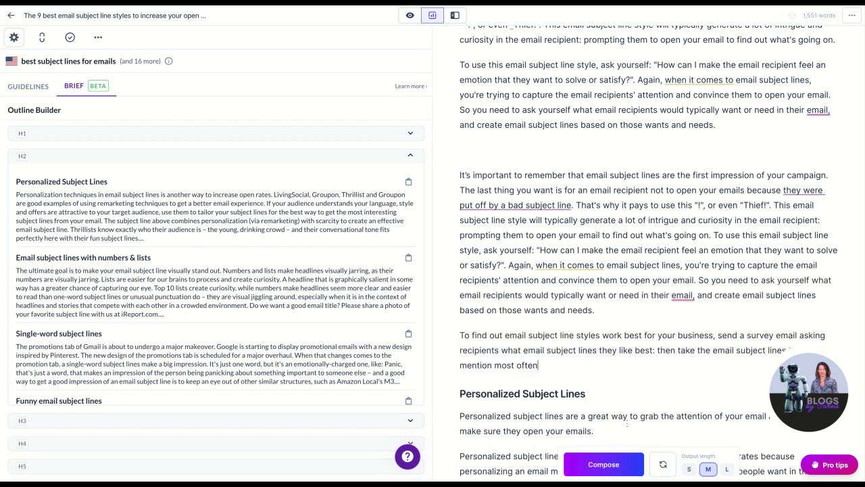
{"action": "scroll", "coordinate": [625, 370], "scroll_direction": "down", "scroll_amount": 1}
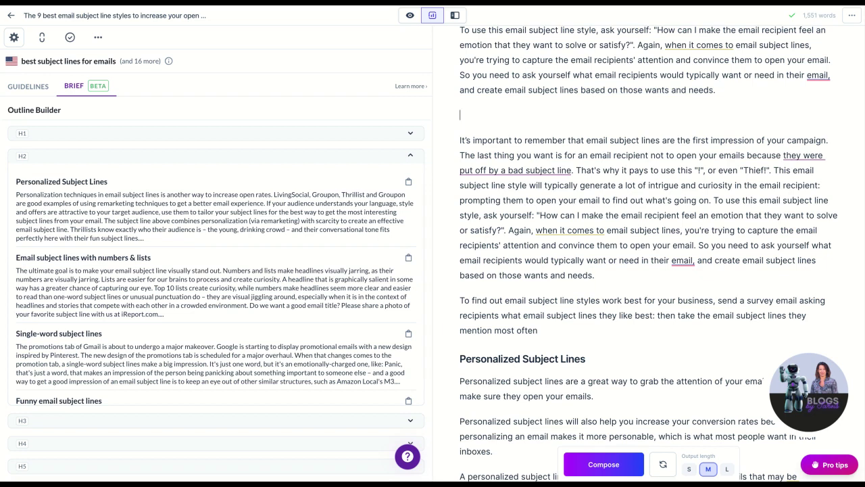
{"action": "left_click", "coordinate": [460, 115]}
{"action": "type", "text": "Write a brief blog post"}
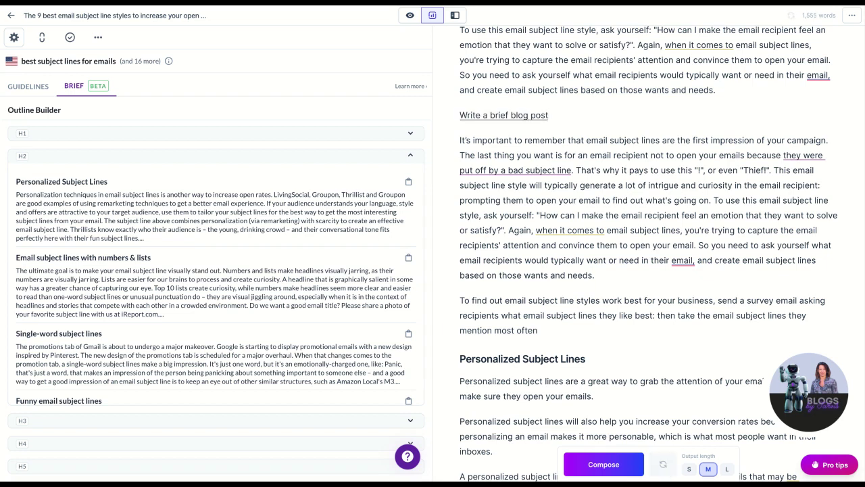
{"action": "type", "text": " conclusion paragraph with"}
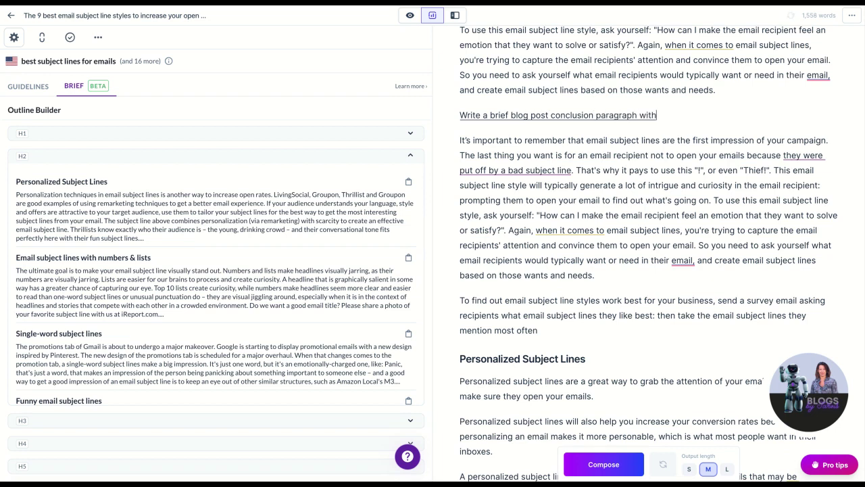
{"action": "type", "text": " persuasive bullet points"}
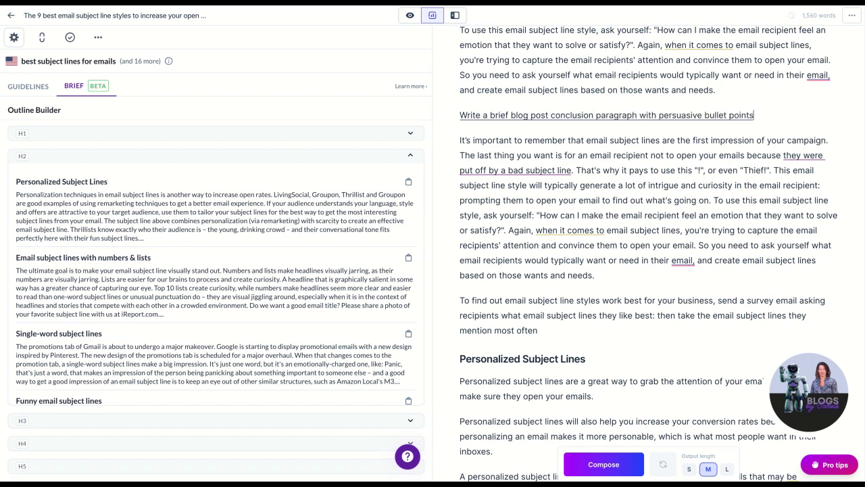
{"action": "type", "text": " based on the text"}
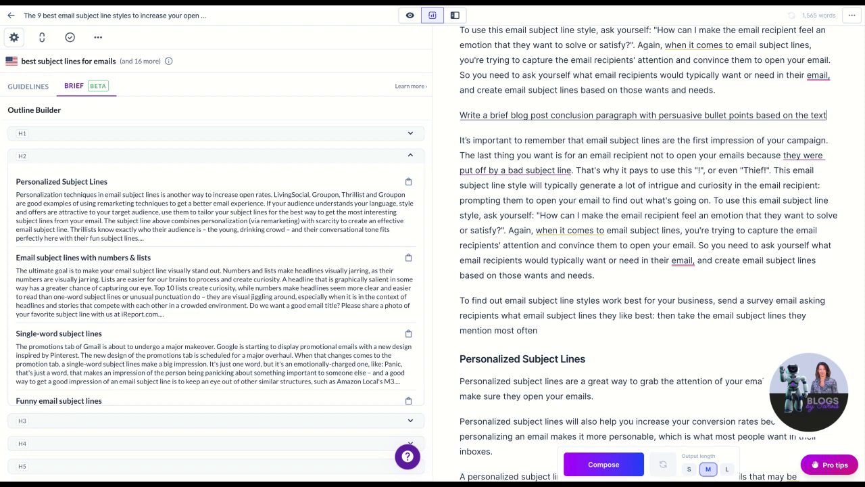
{"action": "type", "text": " above"}
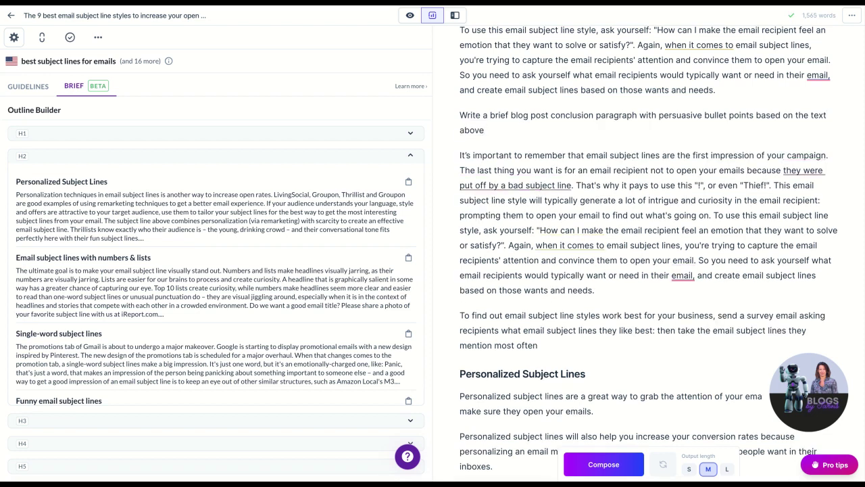
Step: Compose five bullet points on AI copywriting benefits from the conclusion prompt line
{"action": "key", "text": "ctrl+Return"}
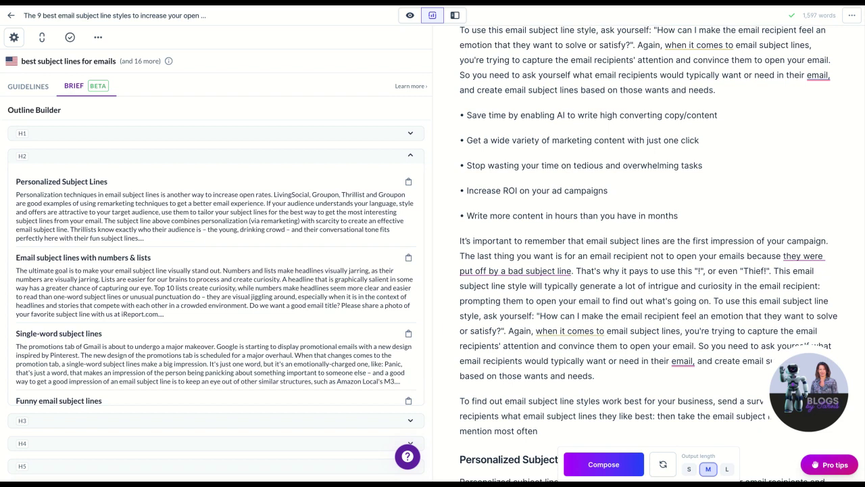
Step: Review the SEO guidelines: content score 40/100, 1,619 words, 4 headings, 40 paragraphs
{"action": "left_click", "coordinate": [27, 87]}
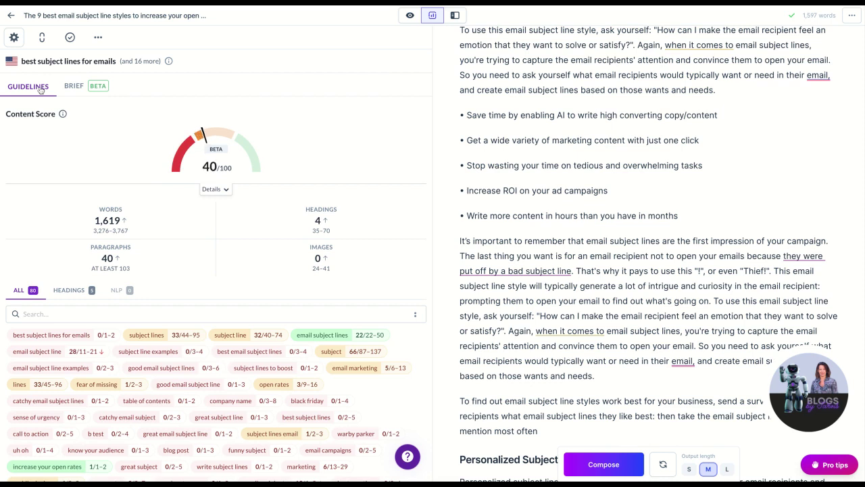
{"action": "mouse_move", "coordinate": [199, 171]}
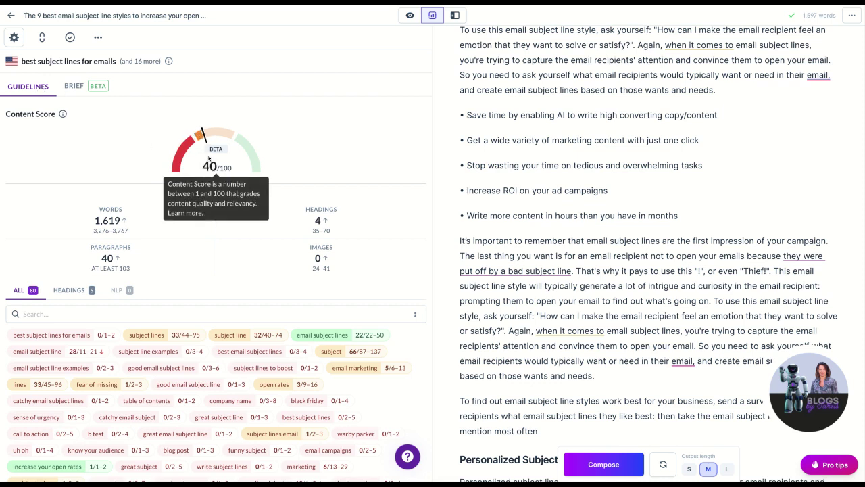
{"action": "mouse_move", "coordinate": [131, 227]}
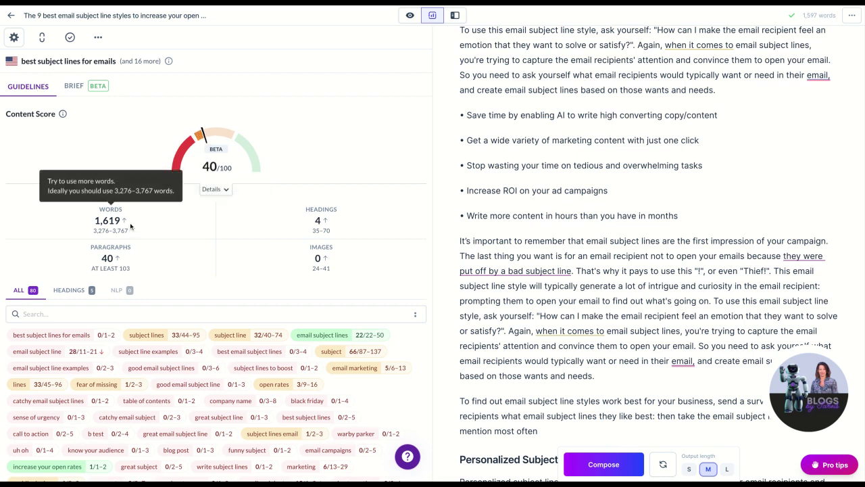
{"action": "mouse_move", "coordinate": [131, 160]}
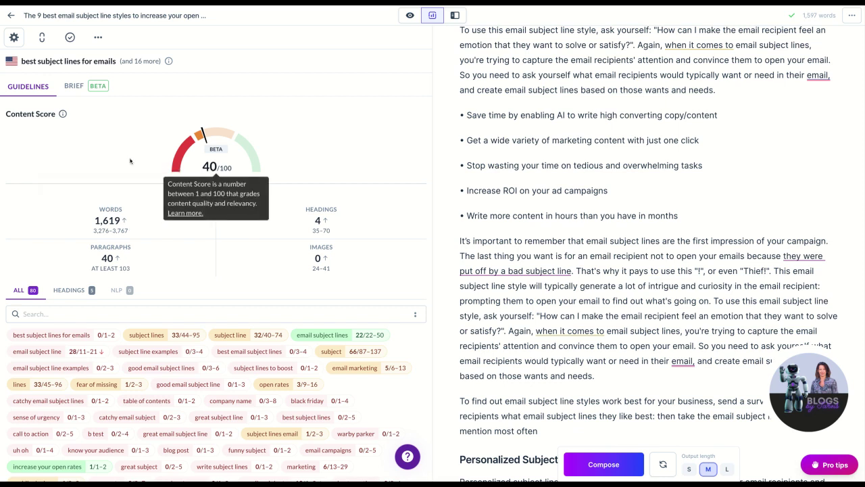